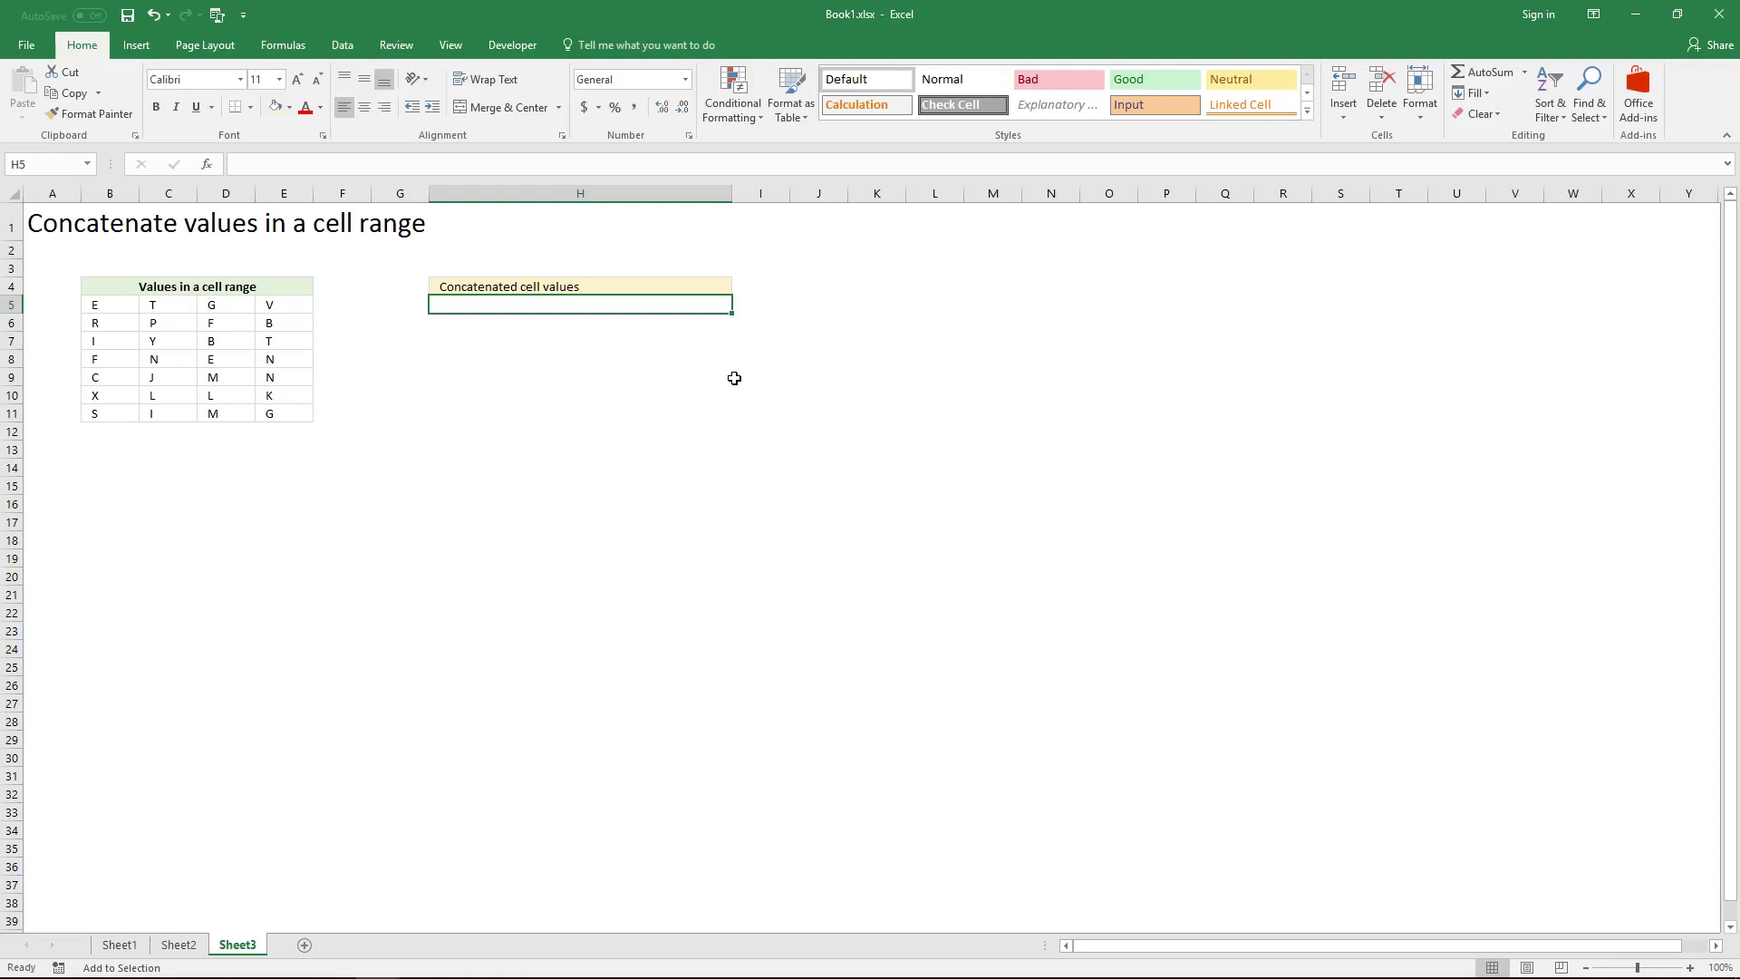
- Enter =B5:E11 in H5 and convert it with F9 into an array constant of letters
text(=)
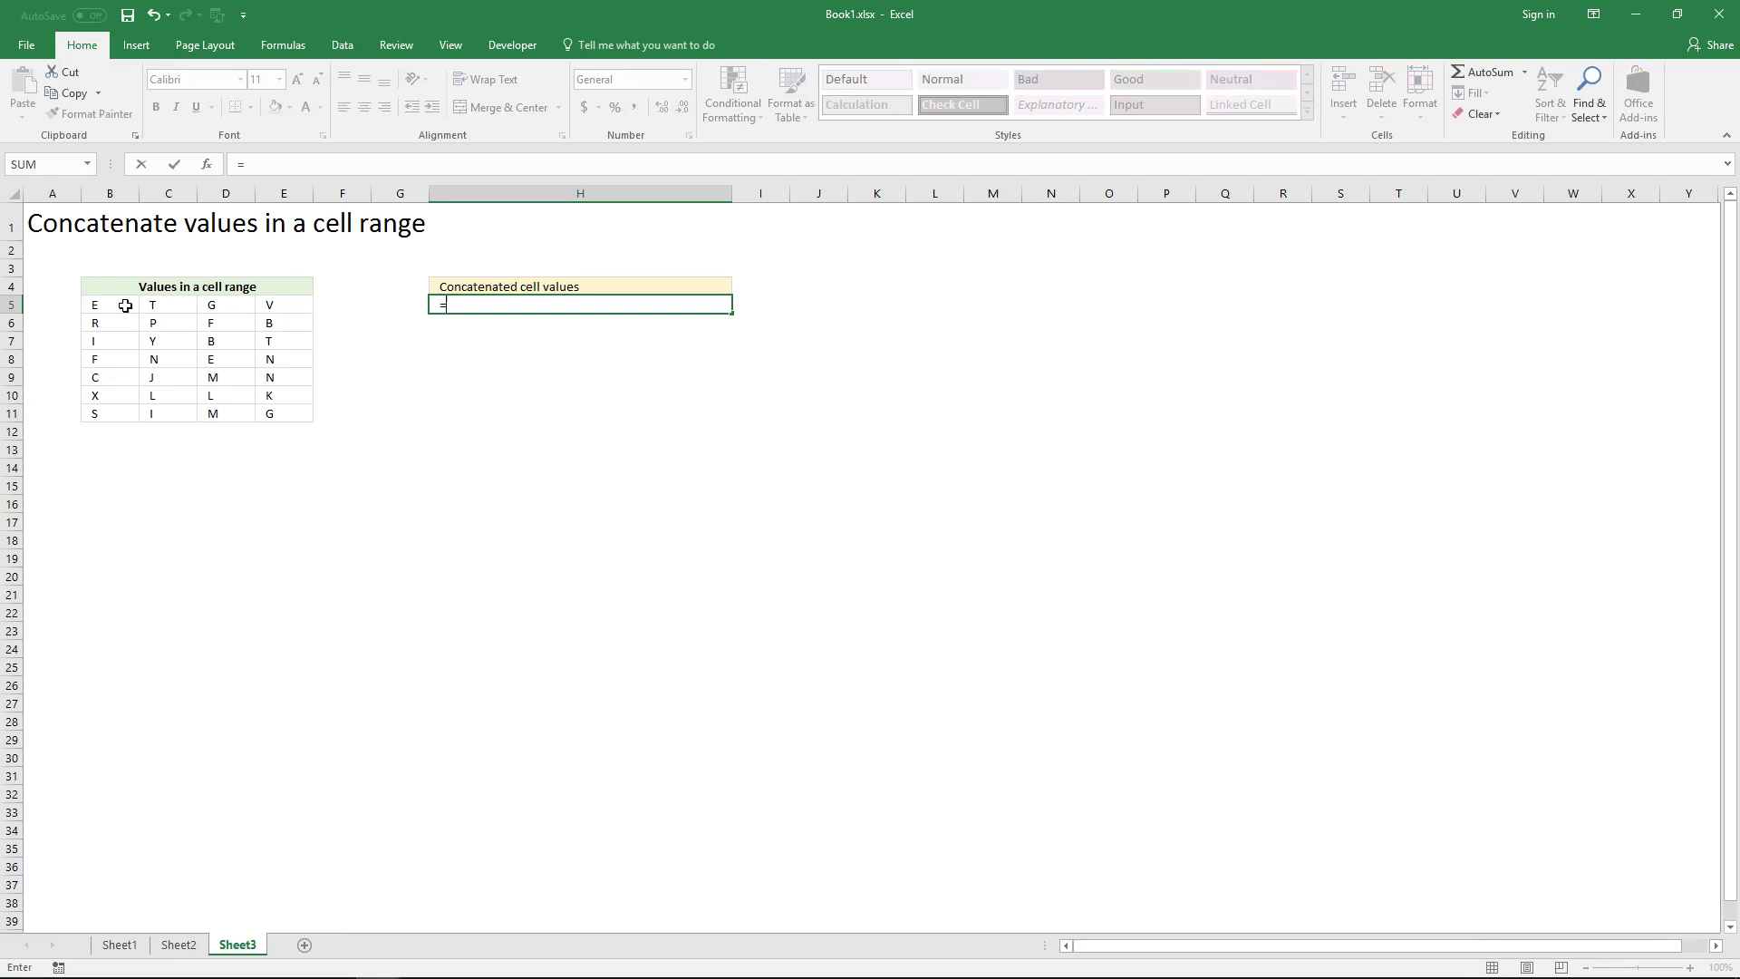
drag(102, 306, 312, 410)
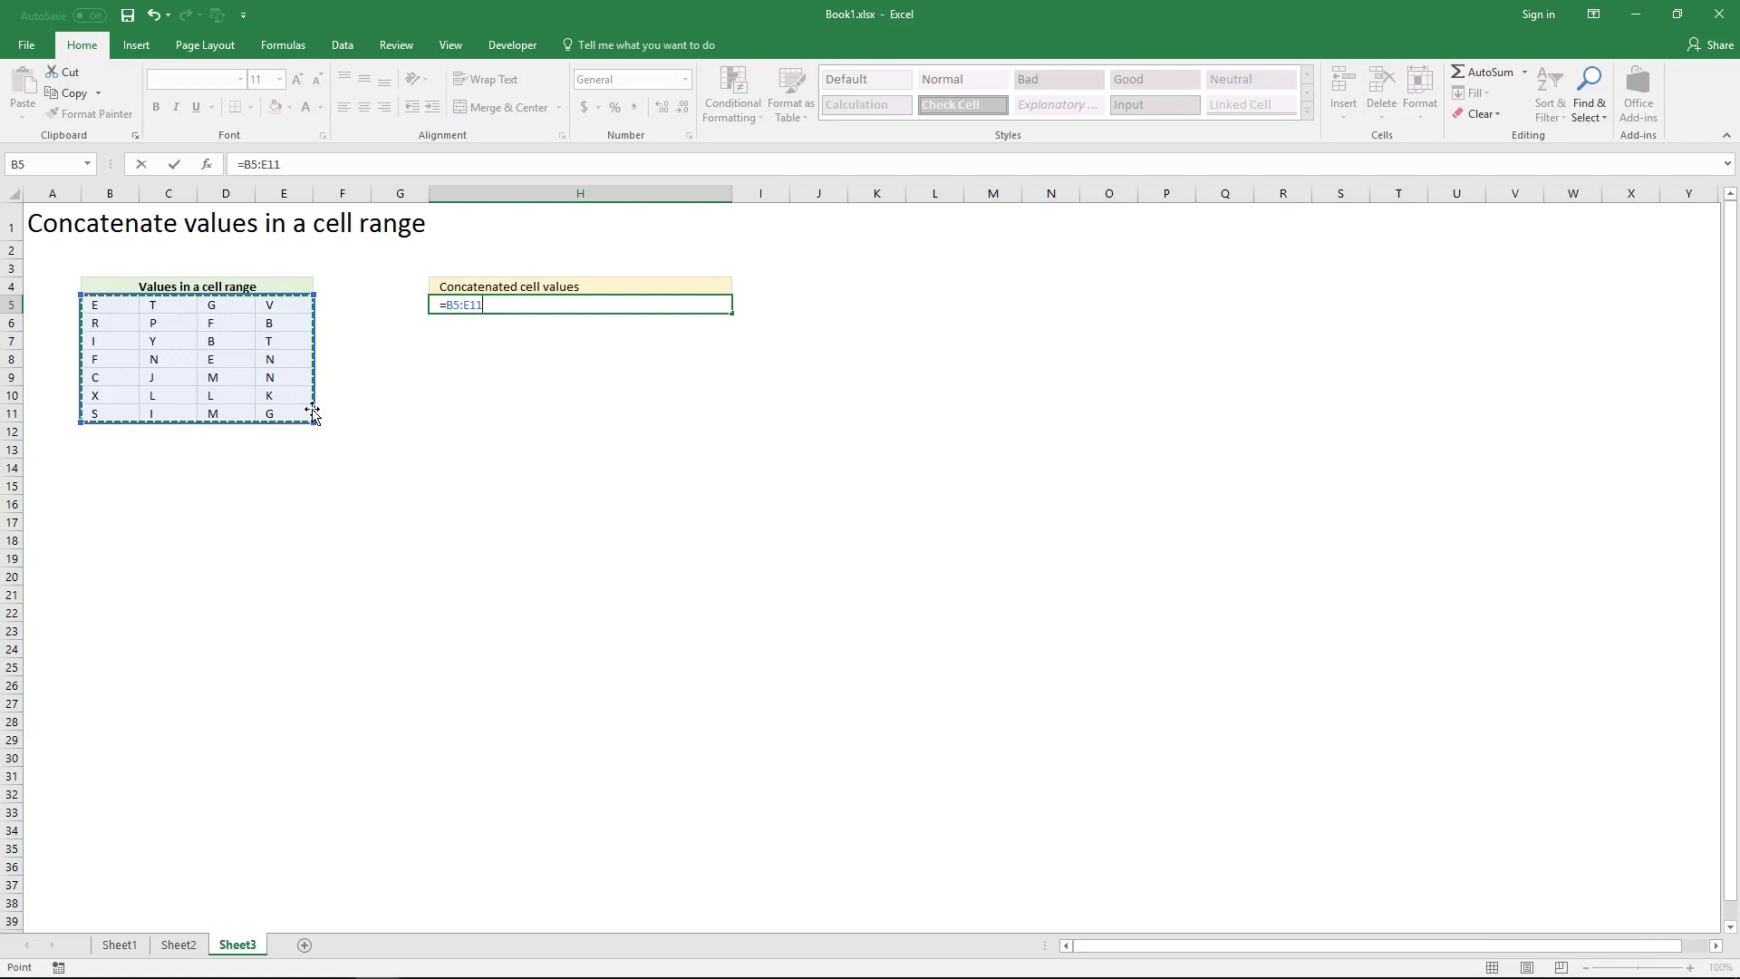
key(F9)
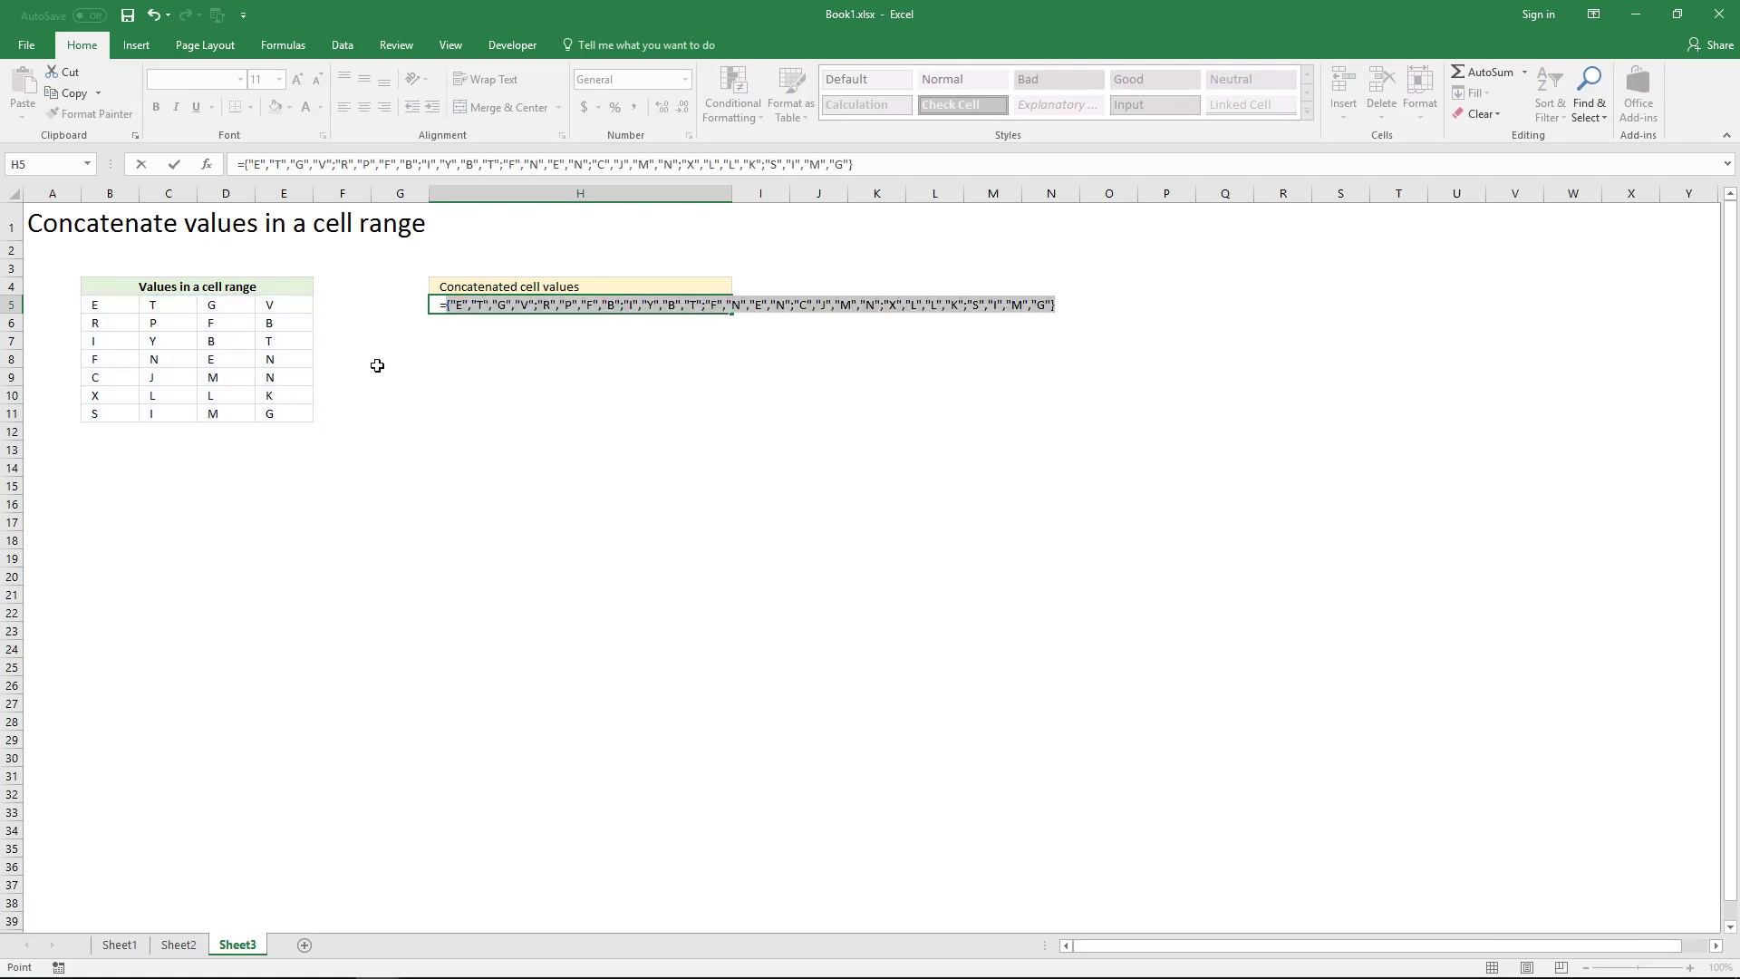
key(Return)
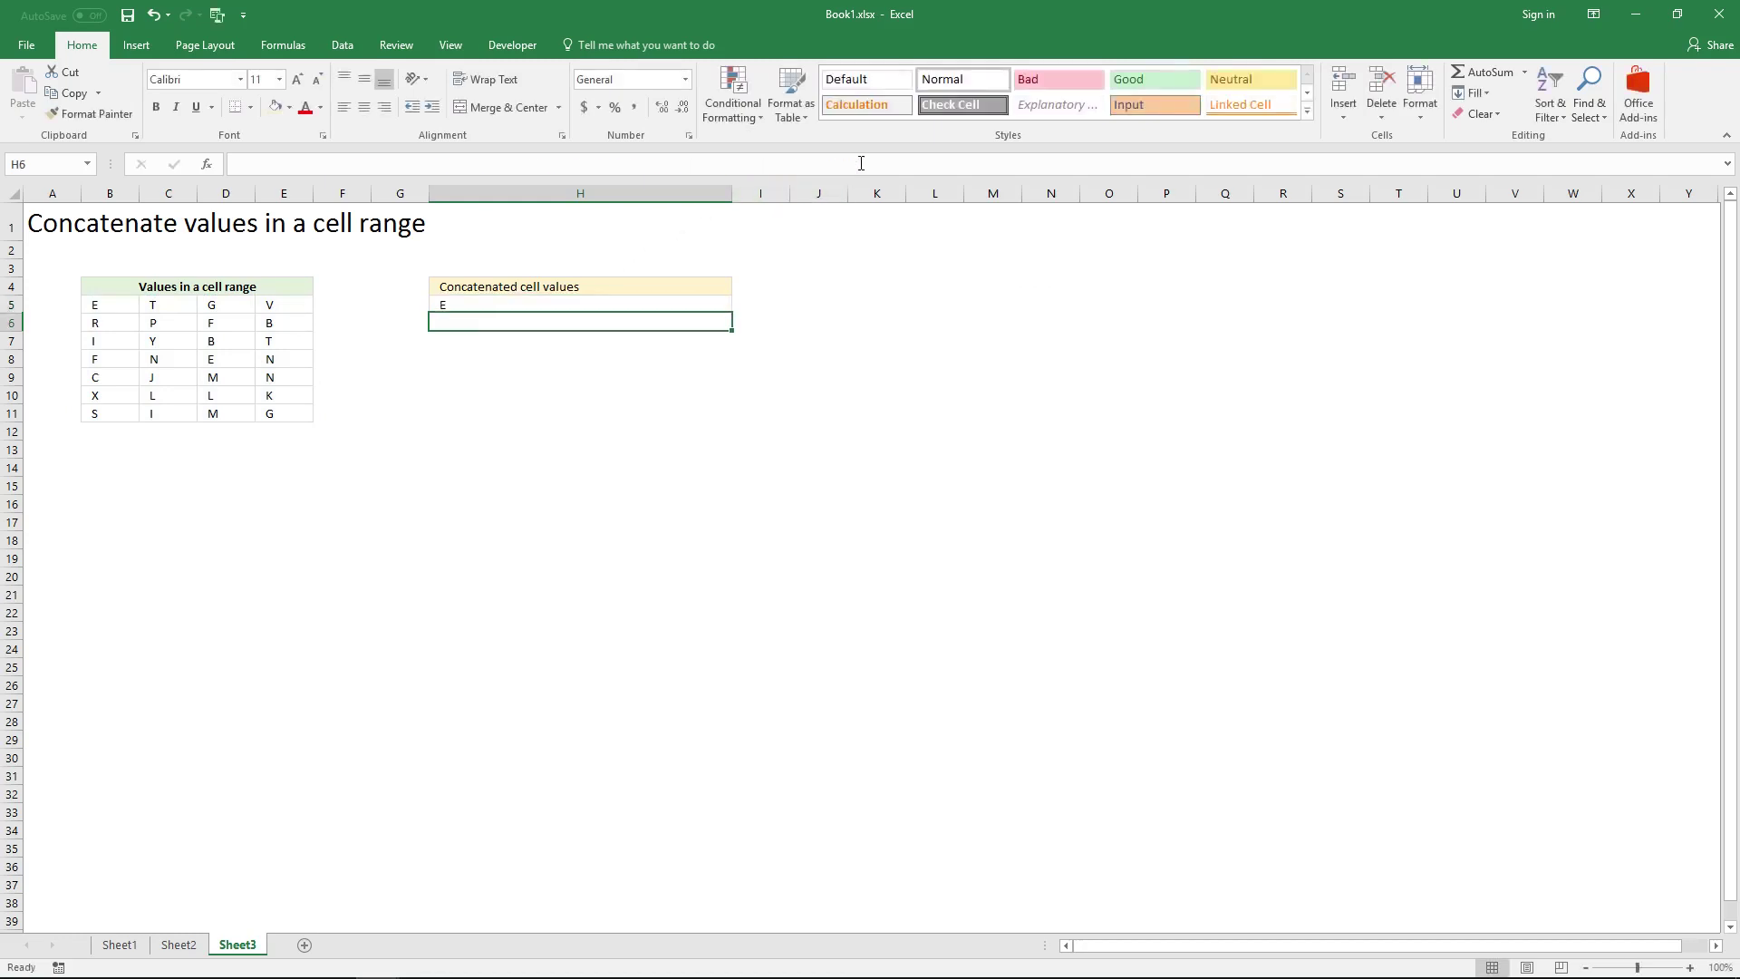
click(702, 302)
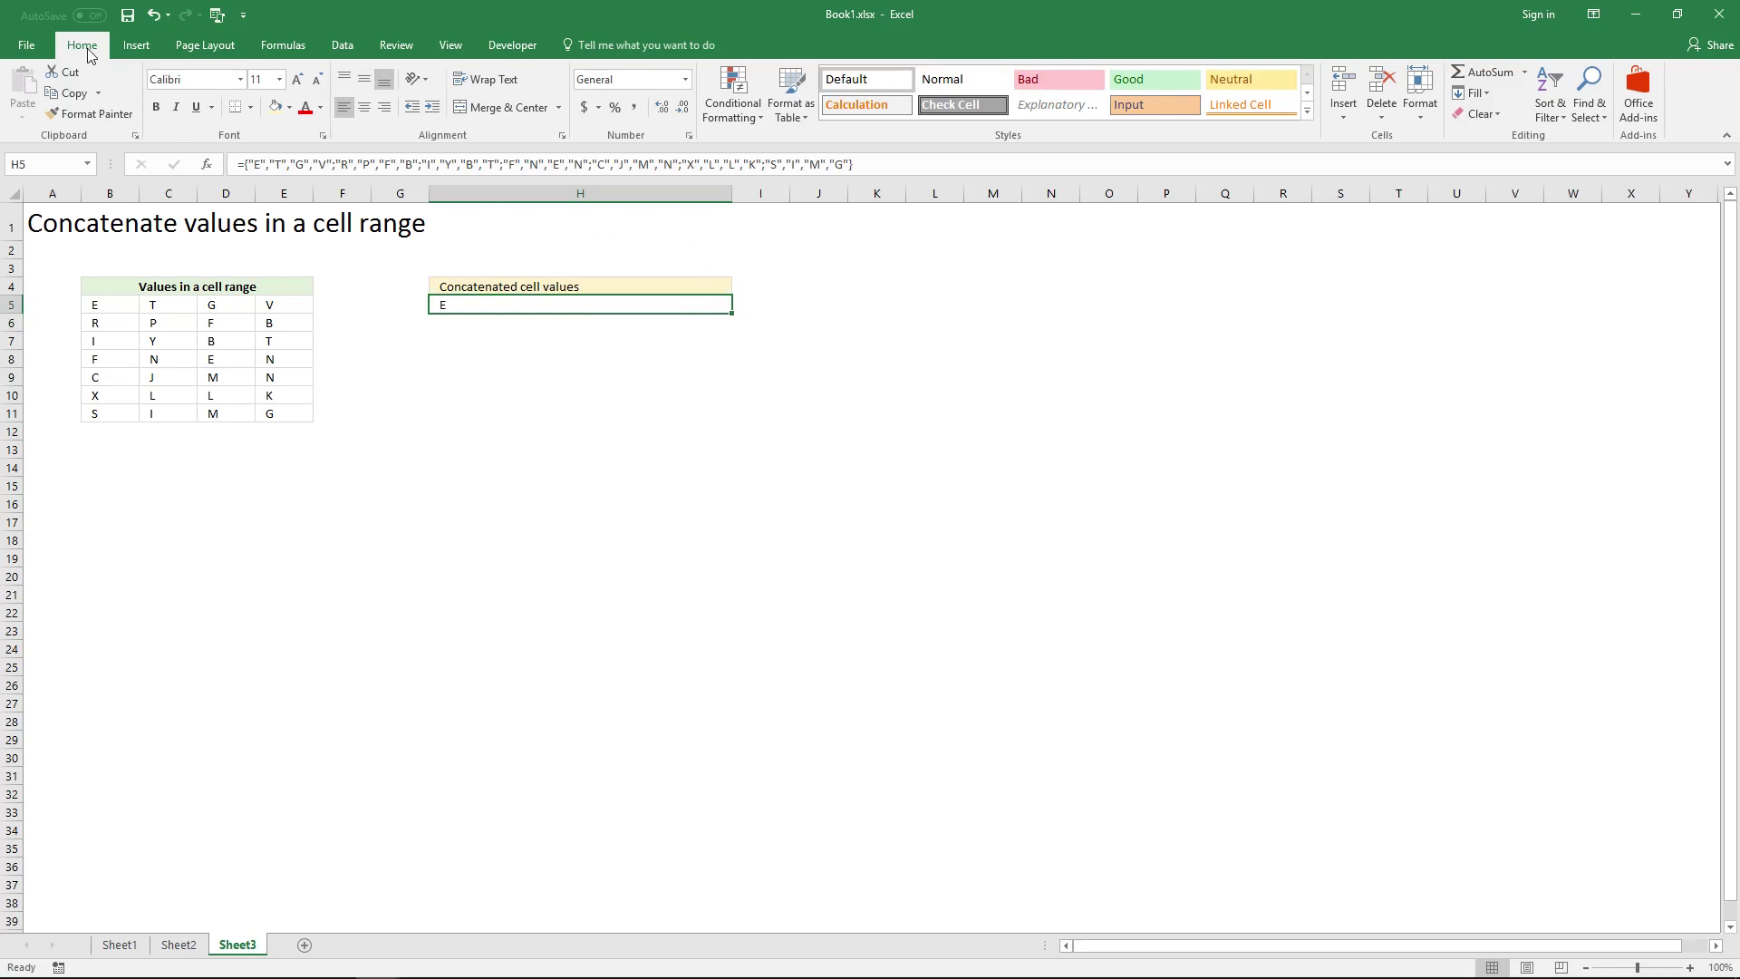
- Replace the 6 semicolons in H5's array constant with commas using Replace All
click(1586, 116)
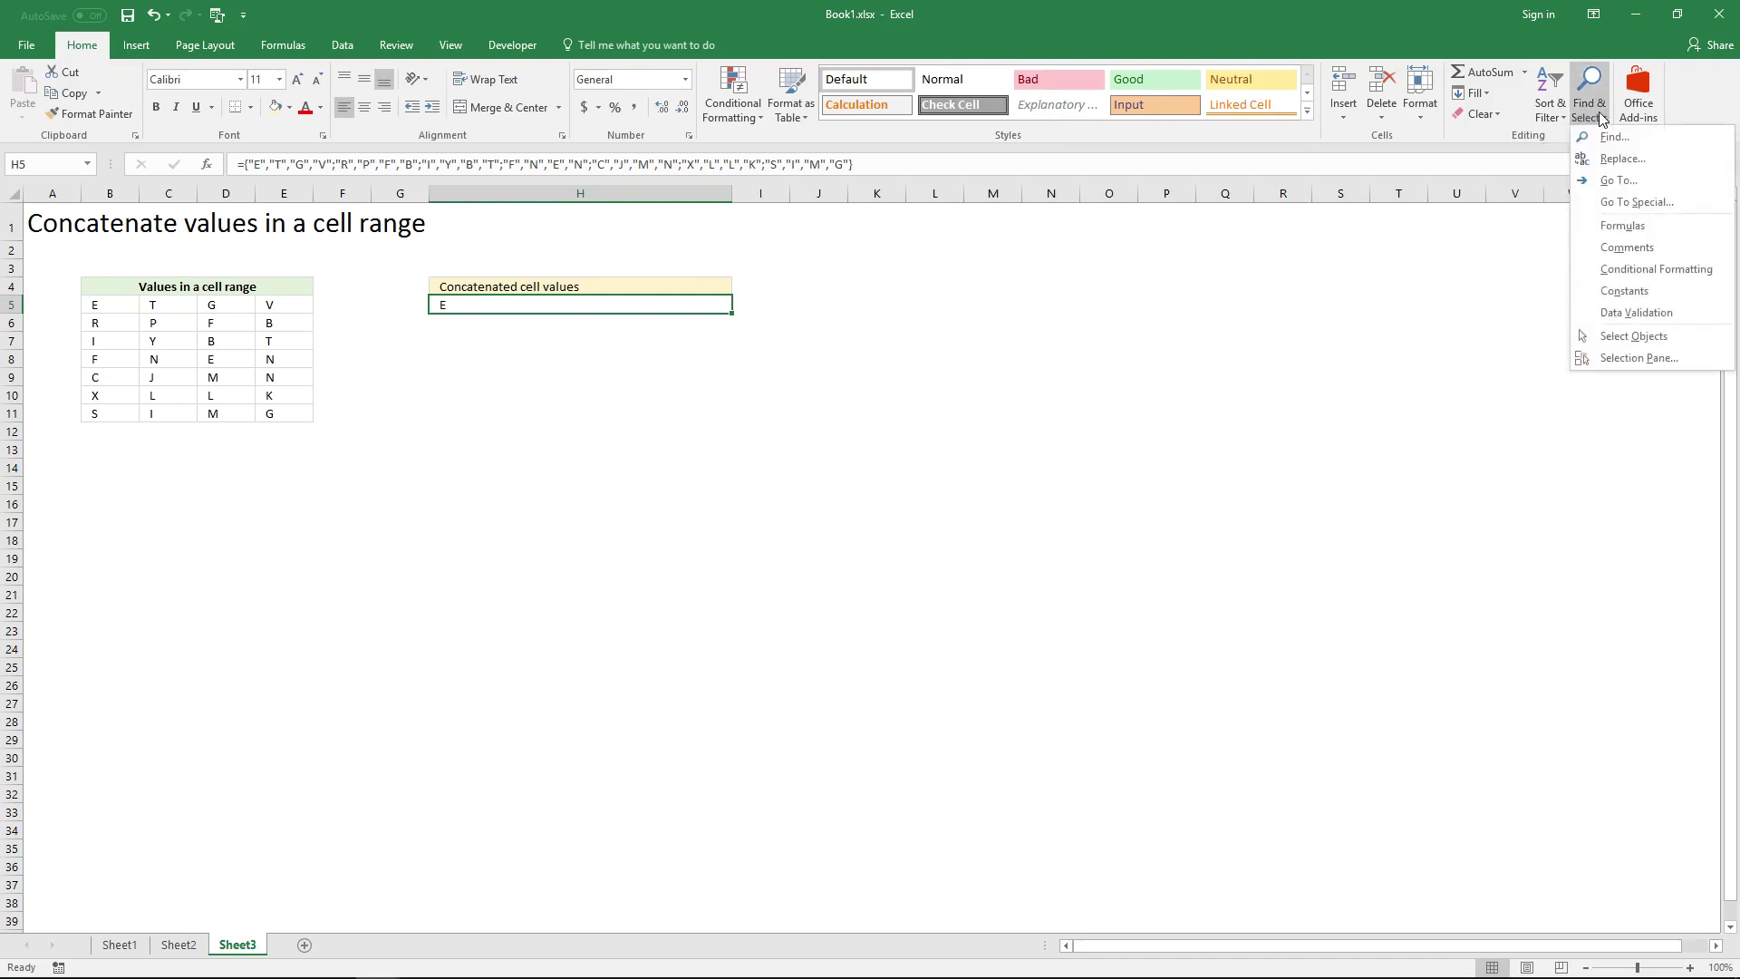
click(1620, 158)
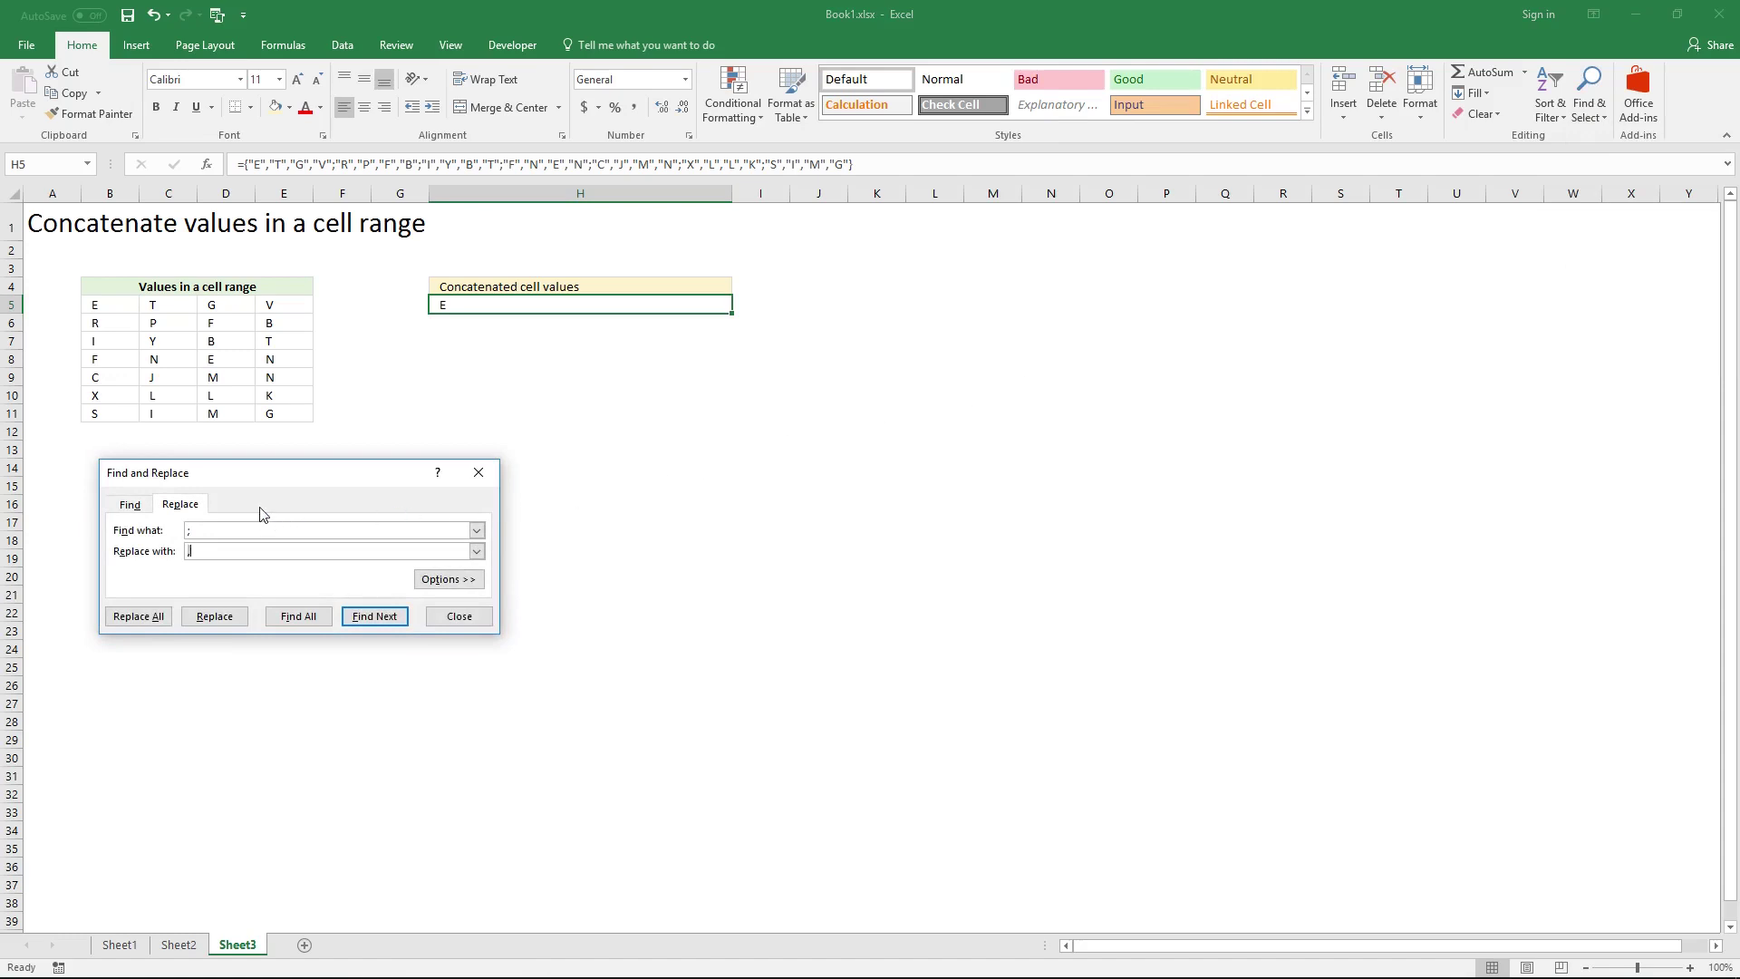
click(208, 531)
click(156, 617)
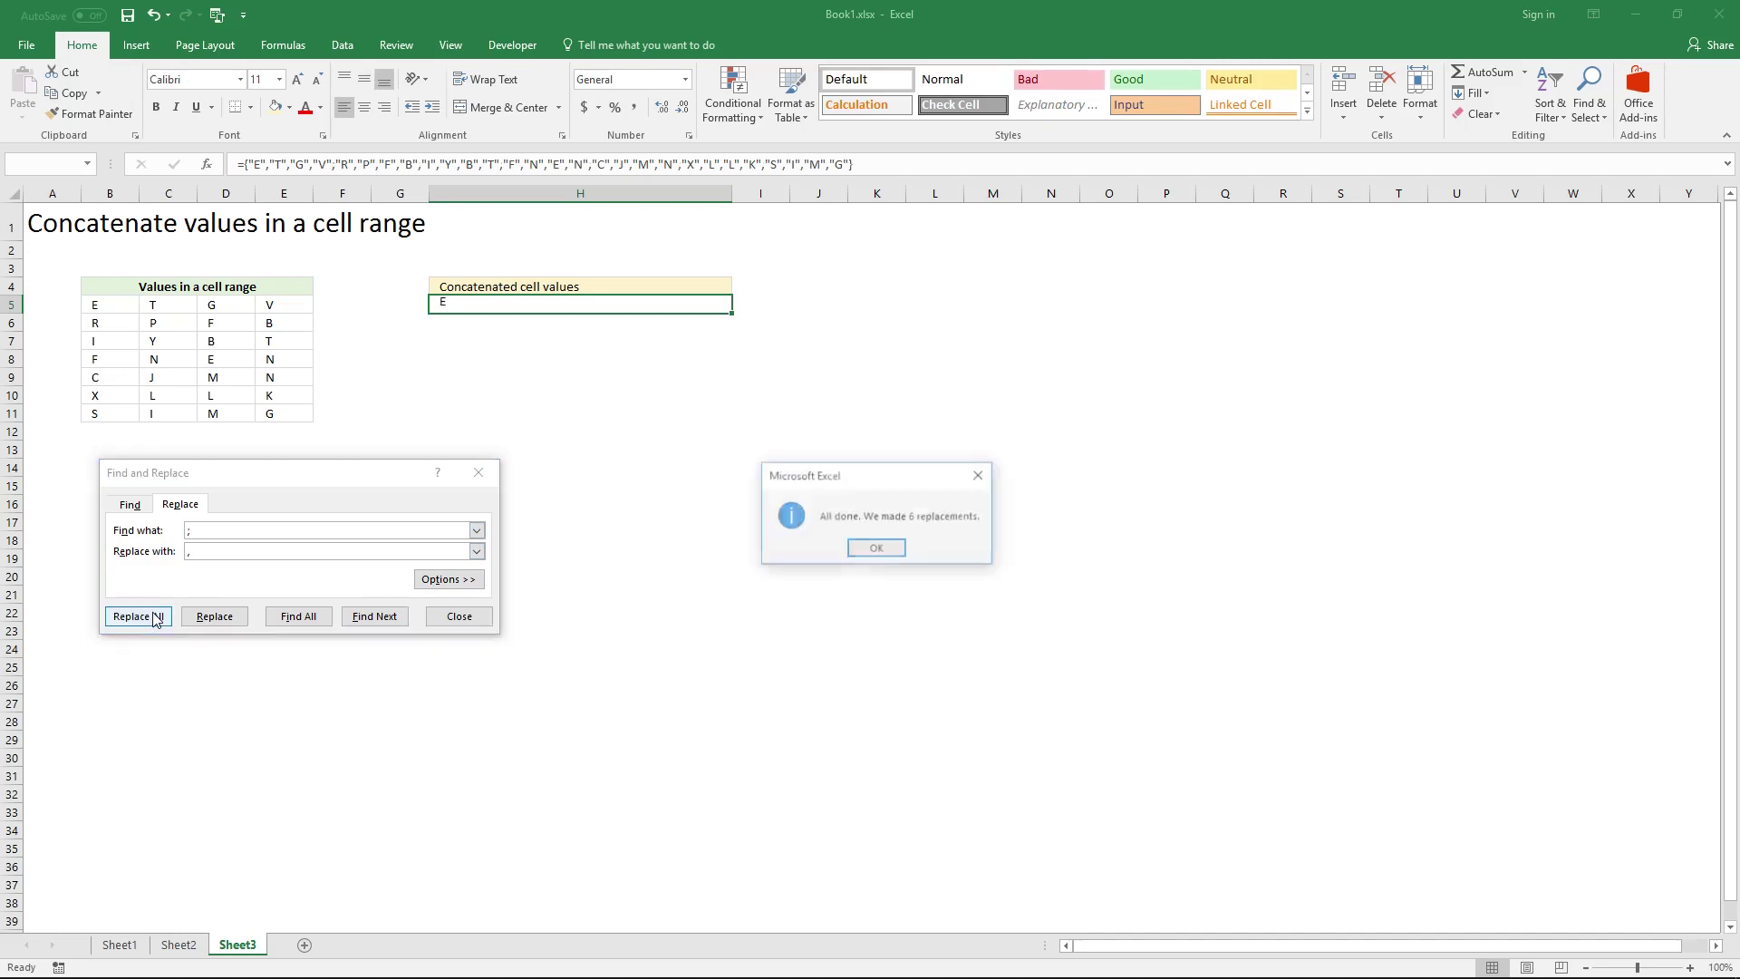
click(866, 549)
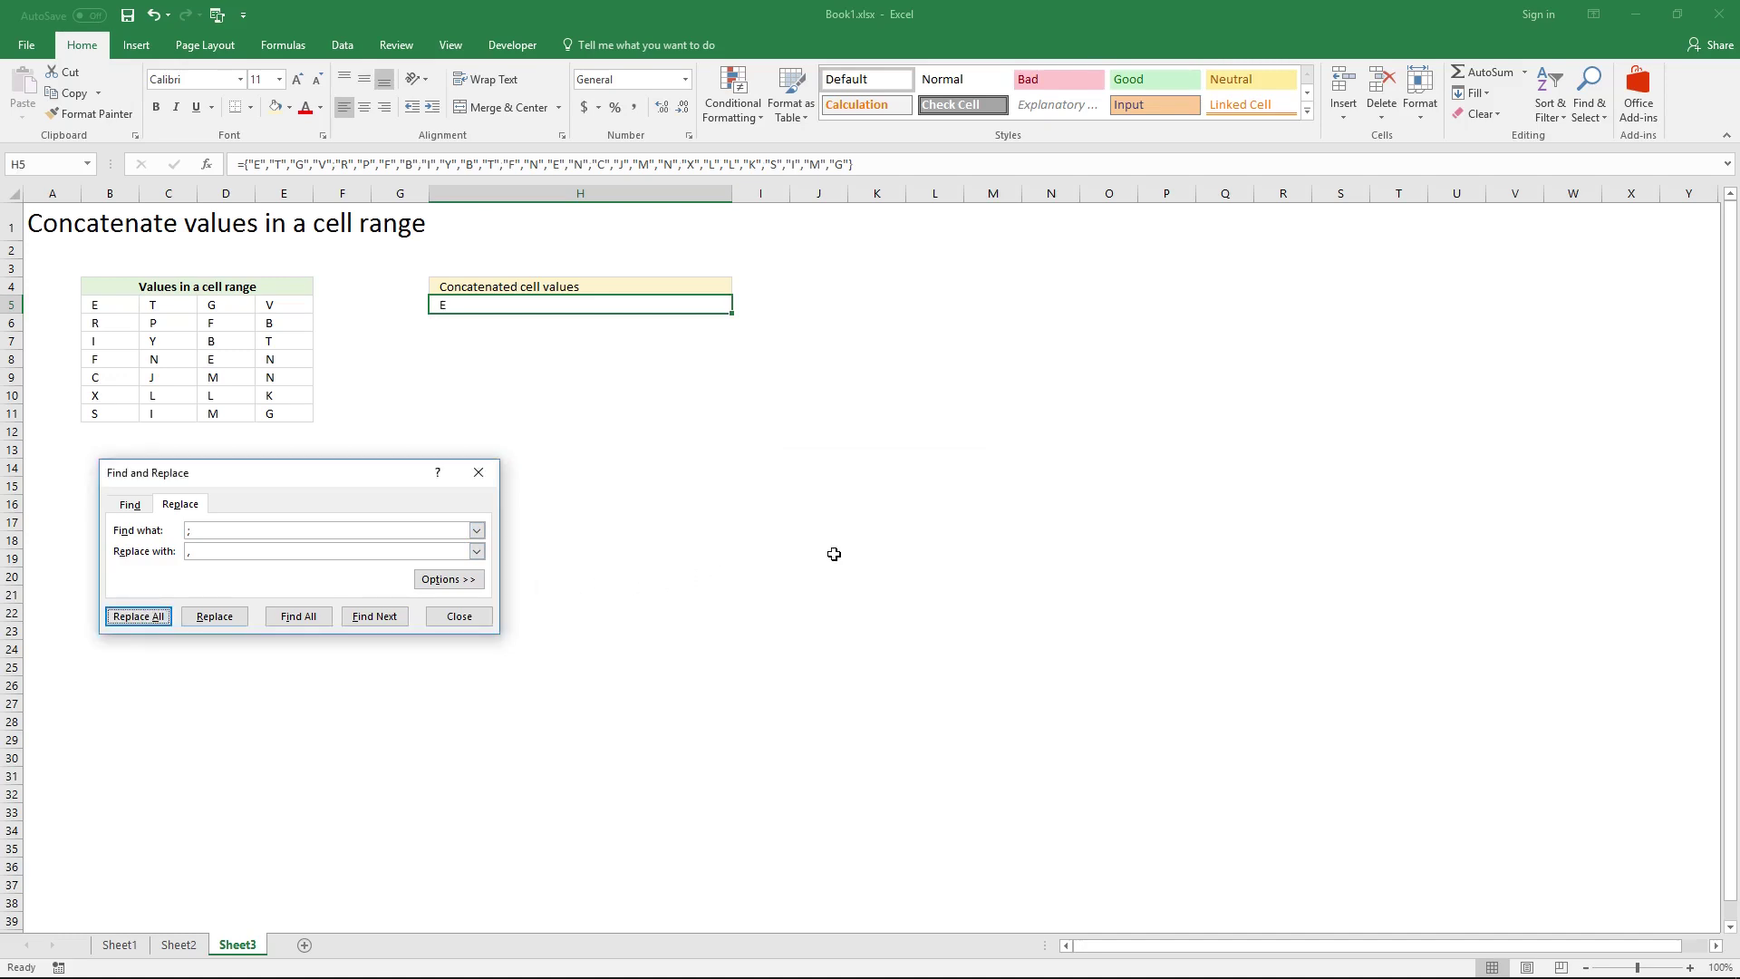
click(482, 623)
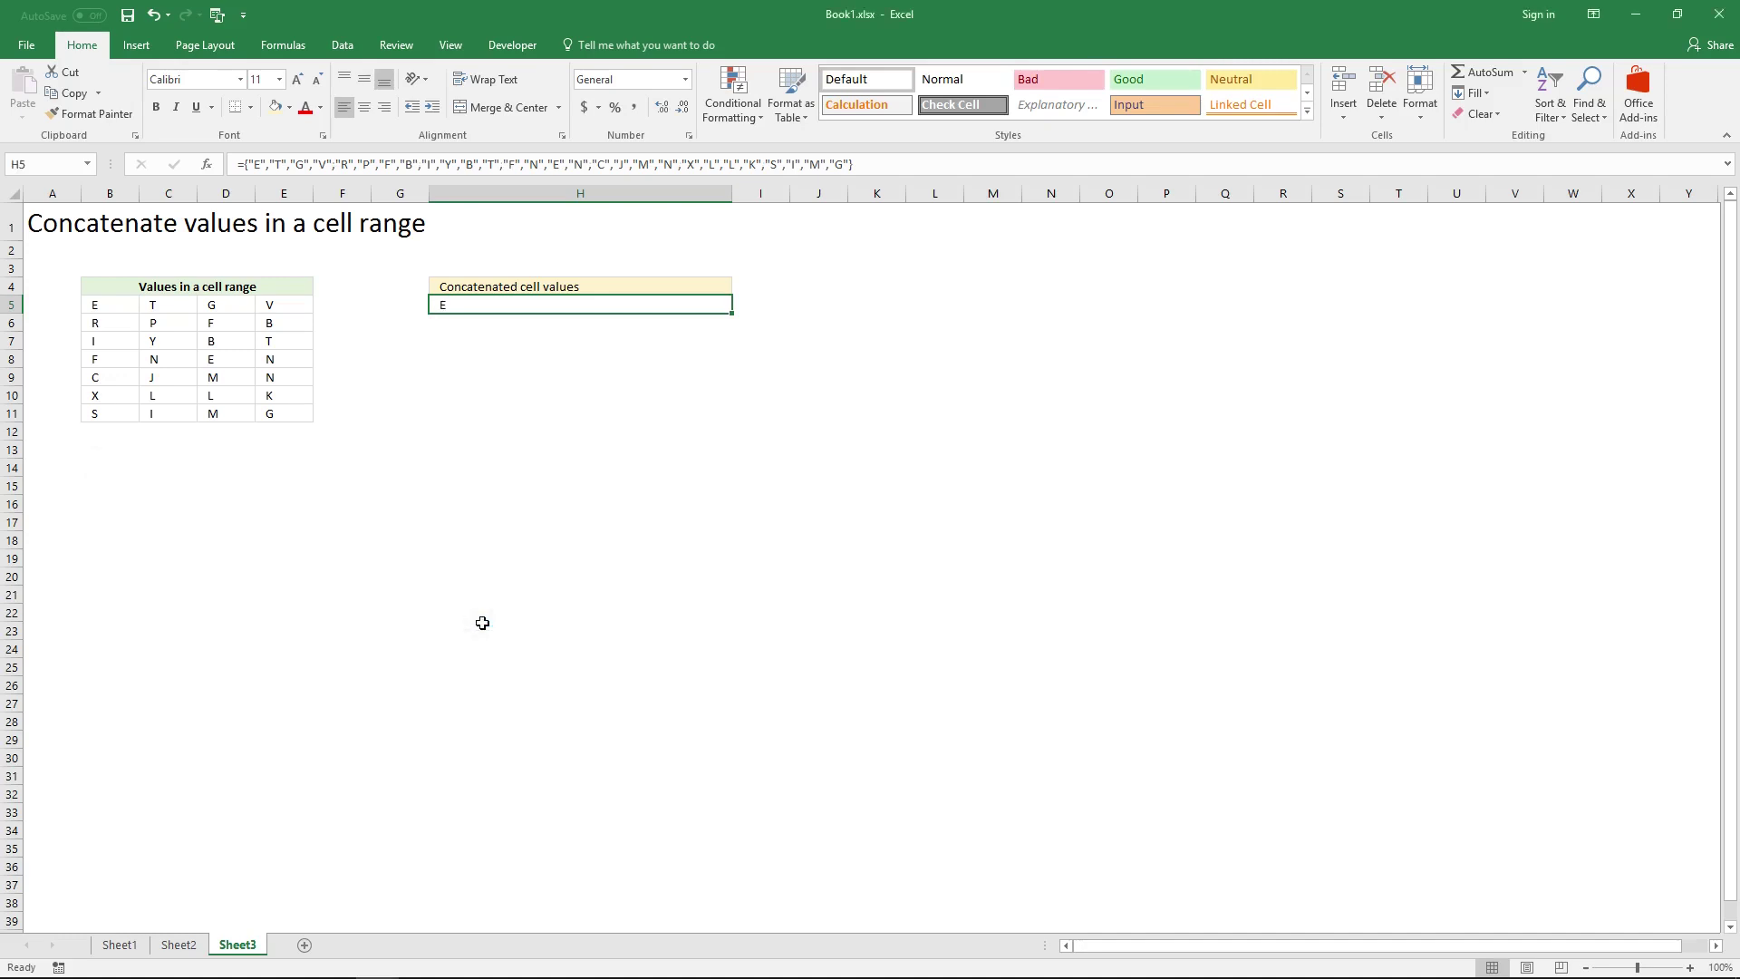
- Swap H5's array braces for CONCATENATE( and ) so it shows ETGVRPFBIYBTFNENCJMNXLLKSIMG
click(250, 165)
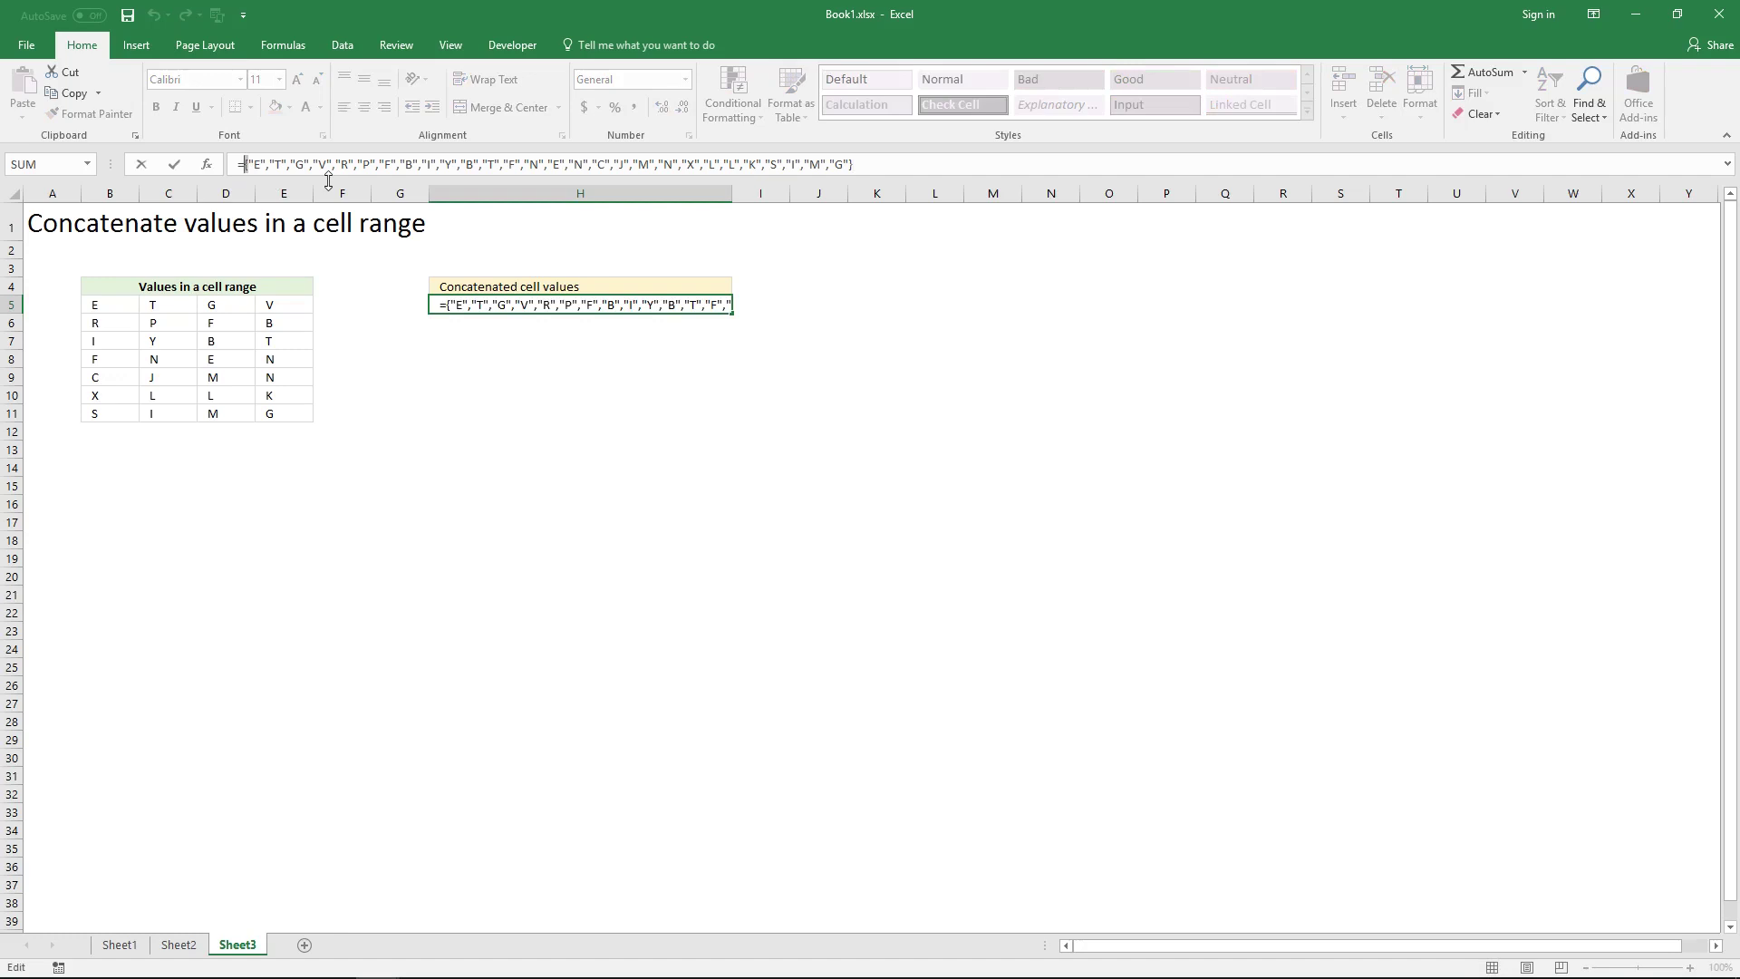
key(Delete)
text(CONC)
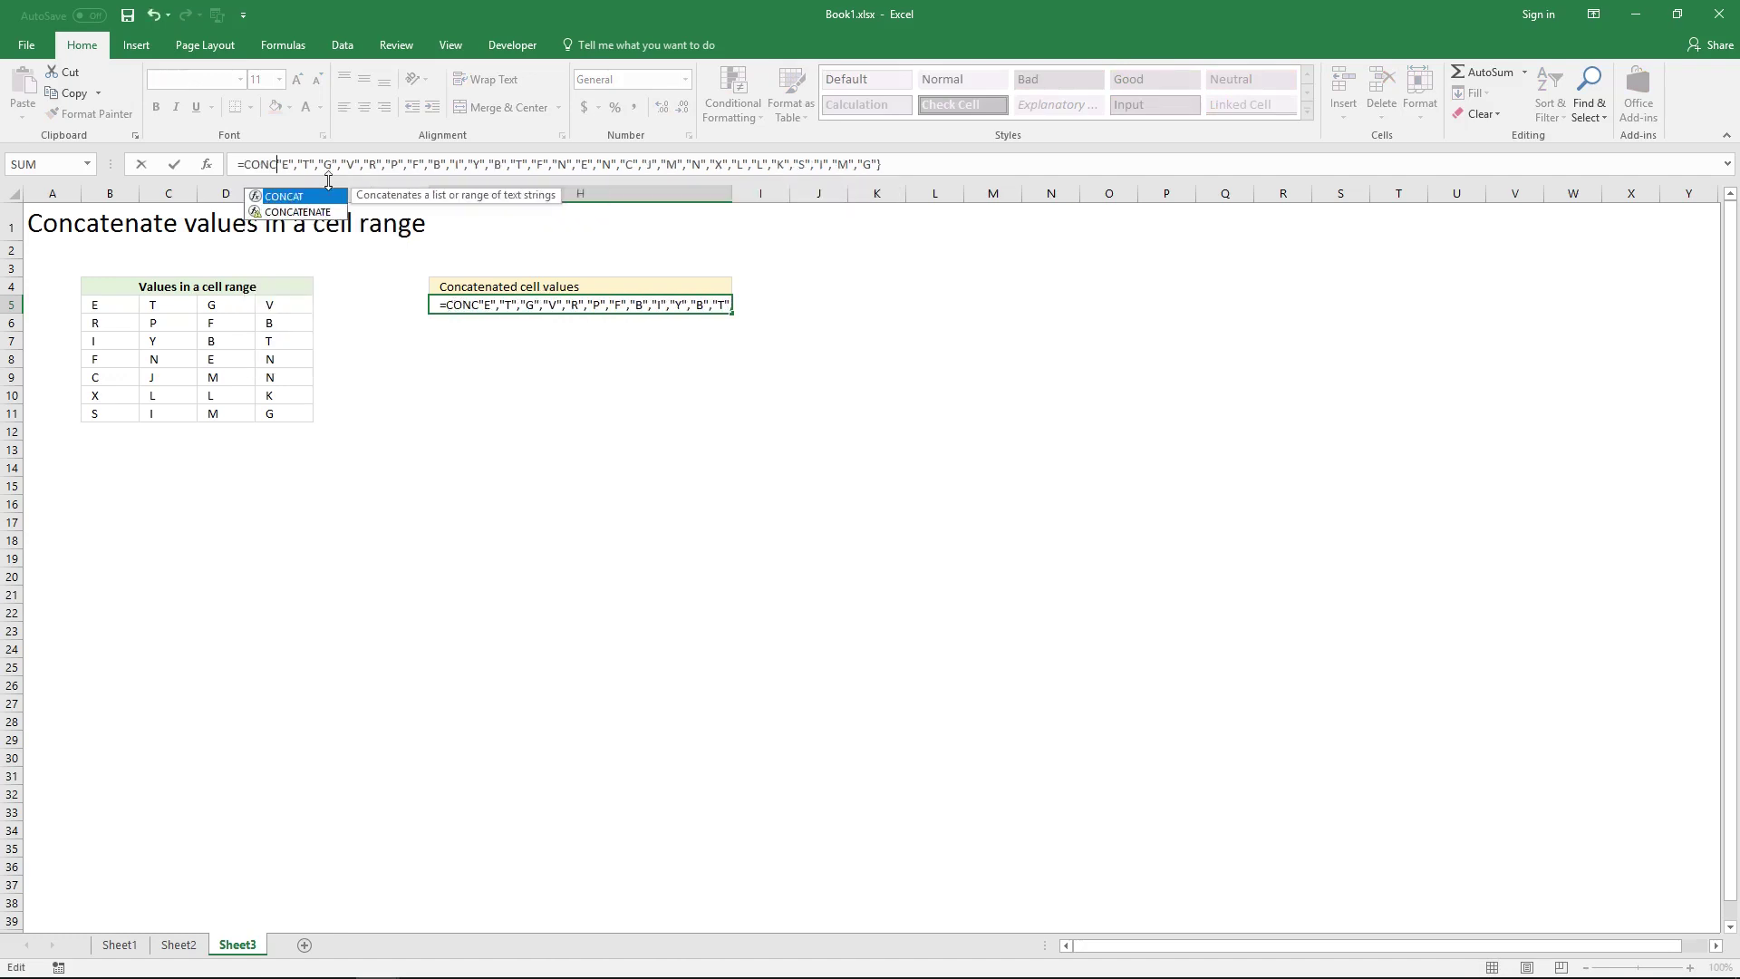
key(Down)
key(Tab)
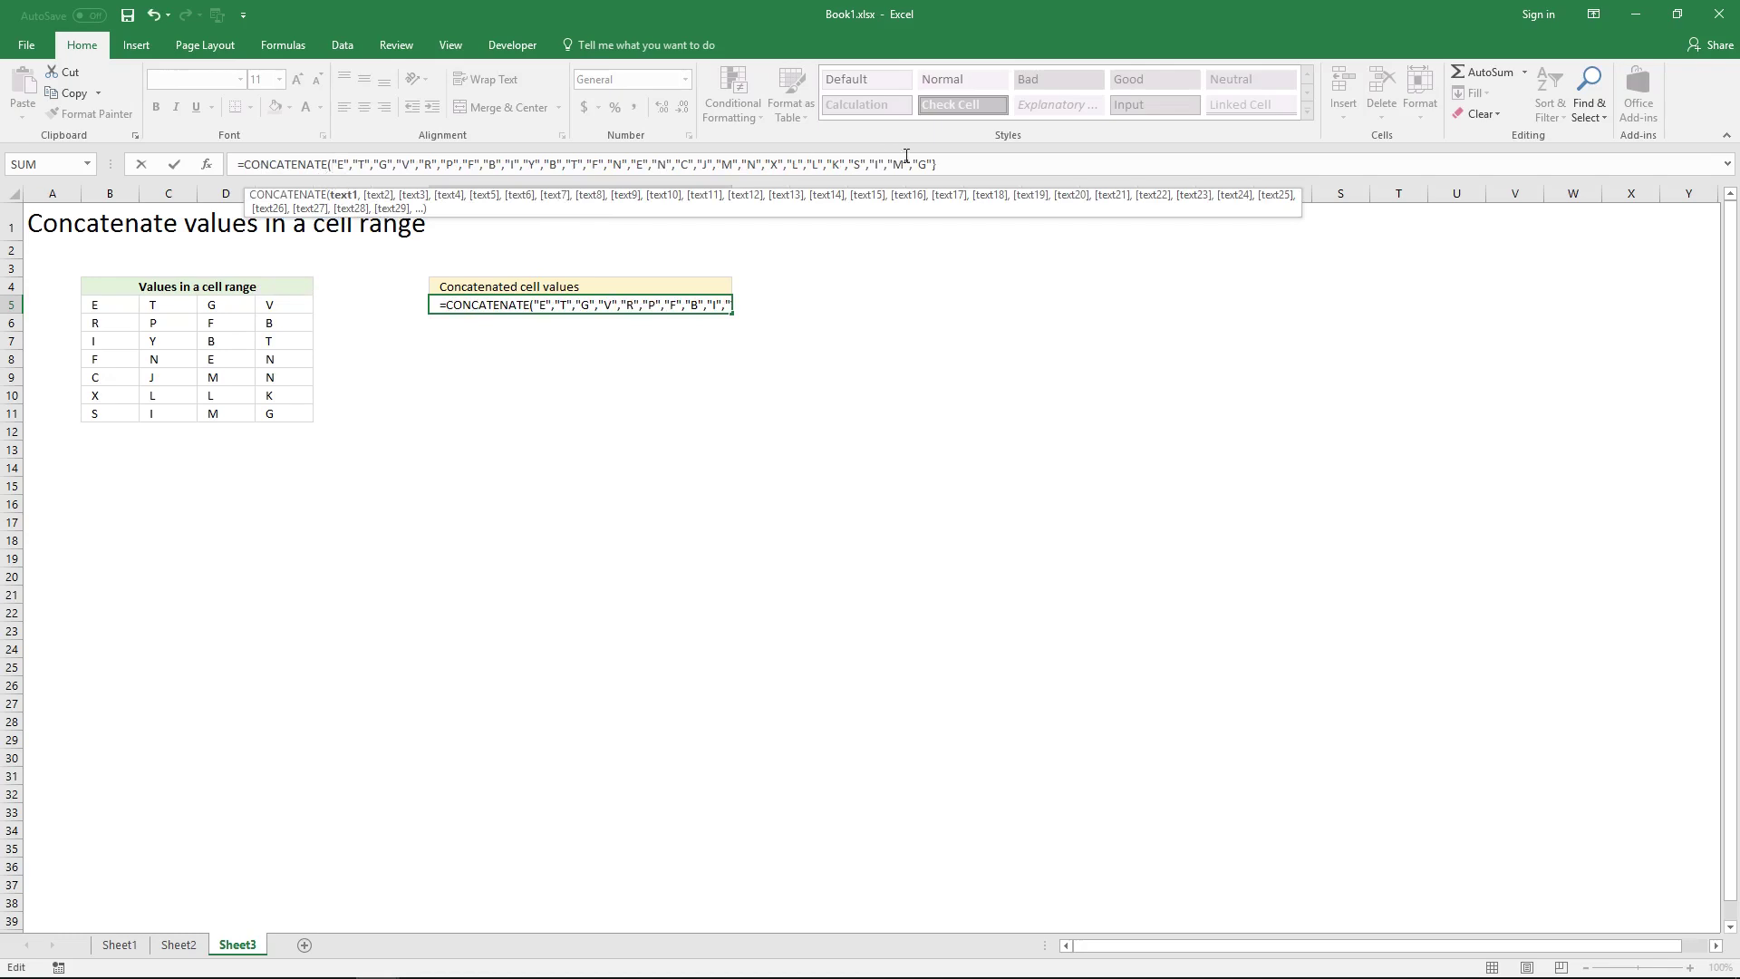
click(959, 160)
key(BackSpace)
text())
key(BackSpace)
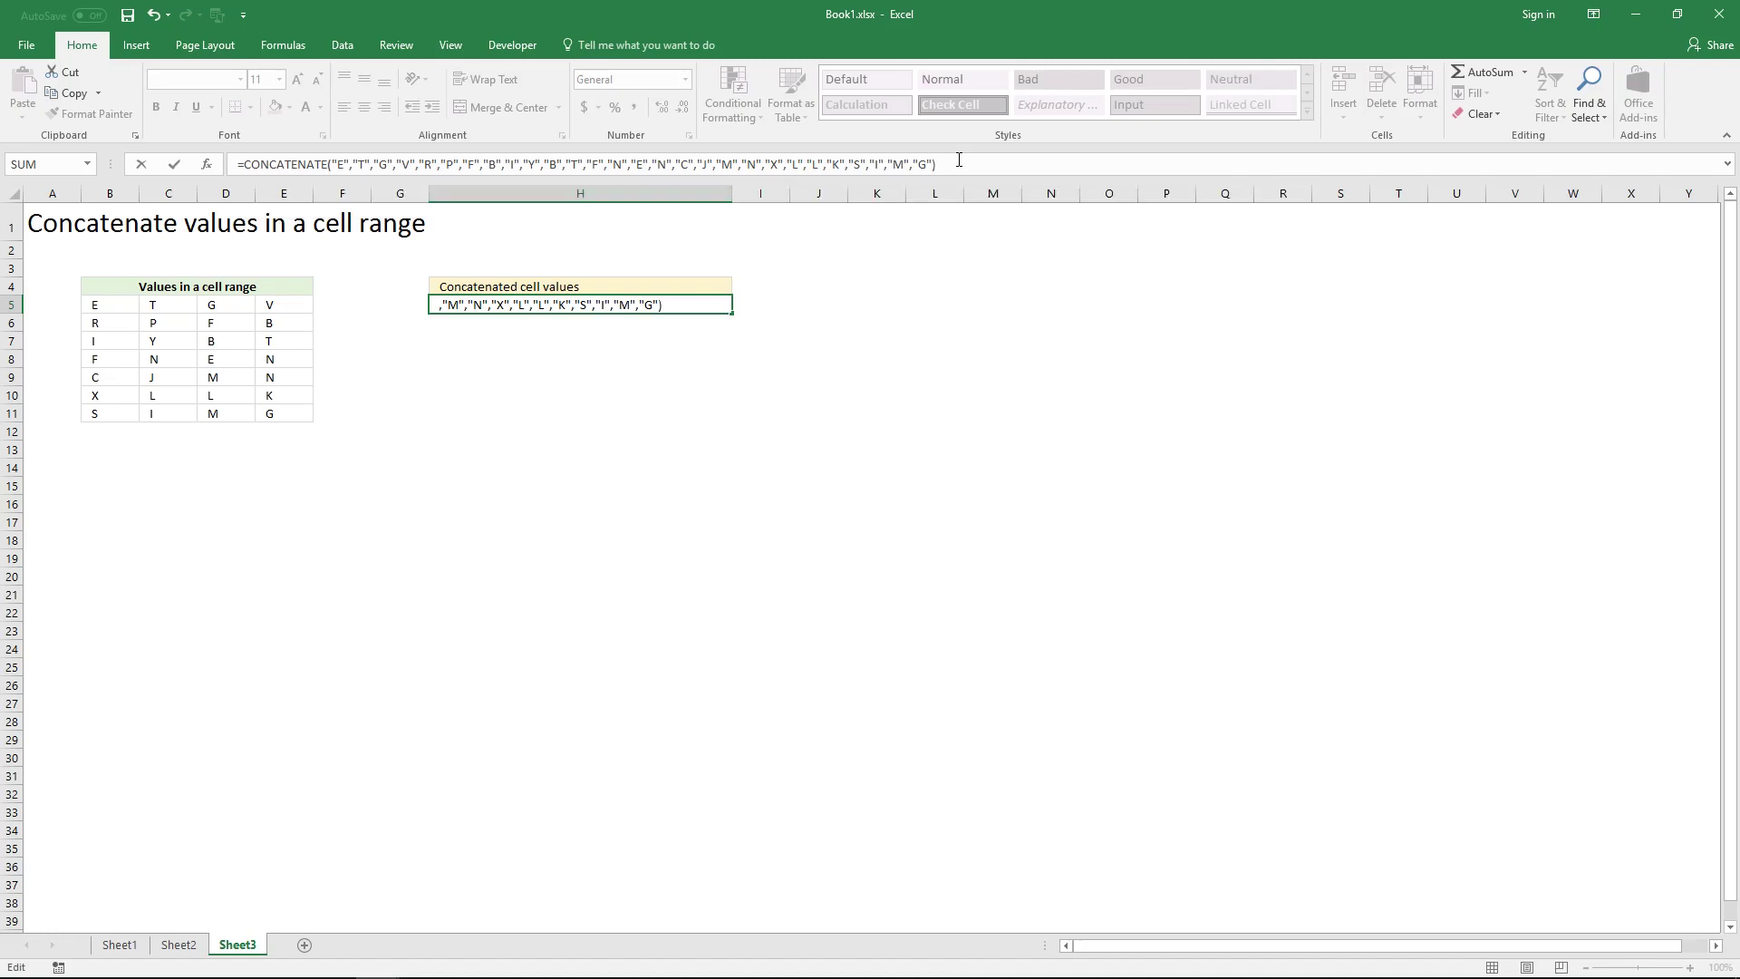
key(Return)
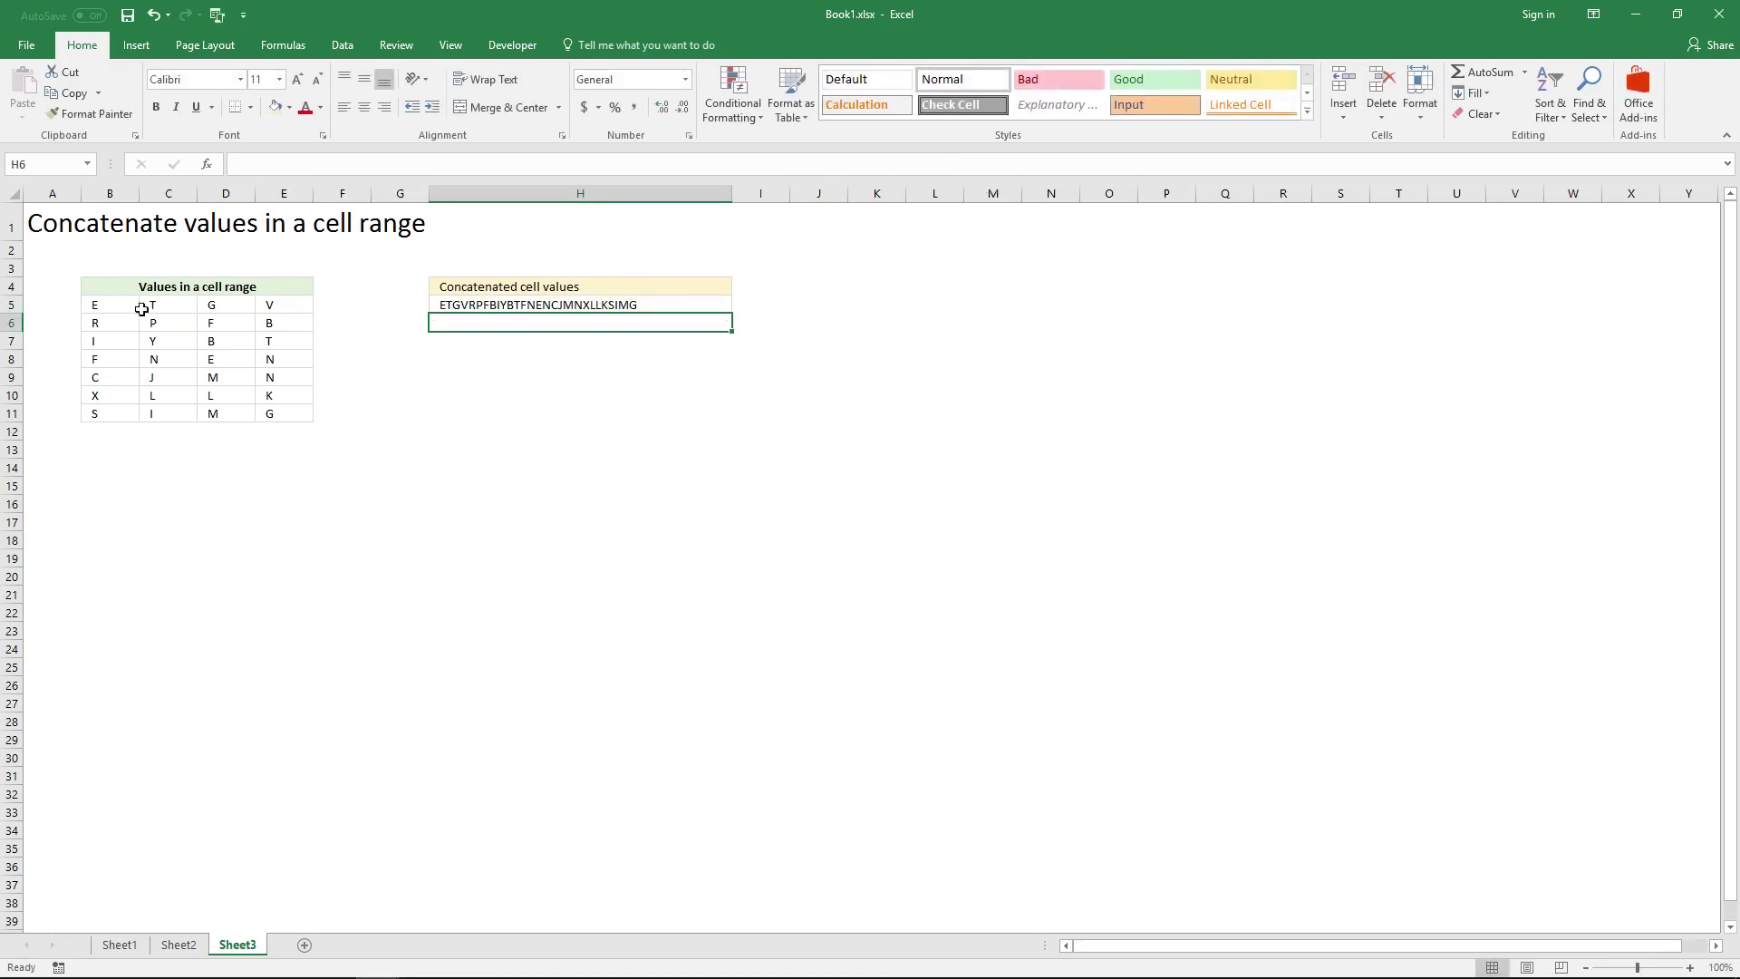
click(503, 305)
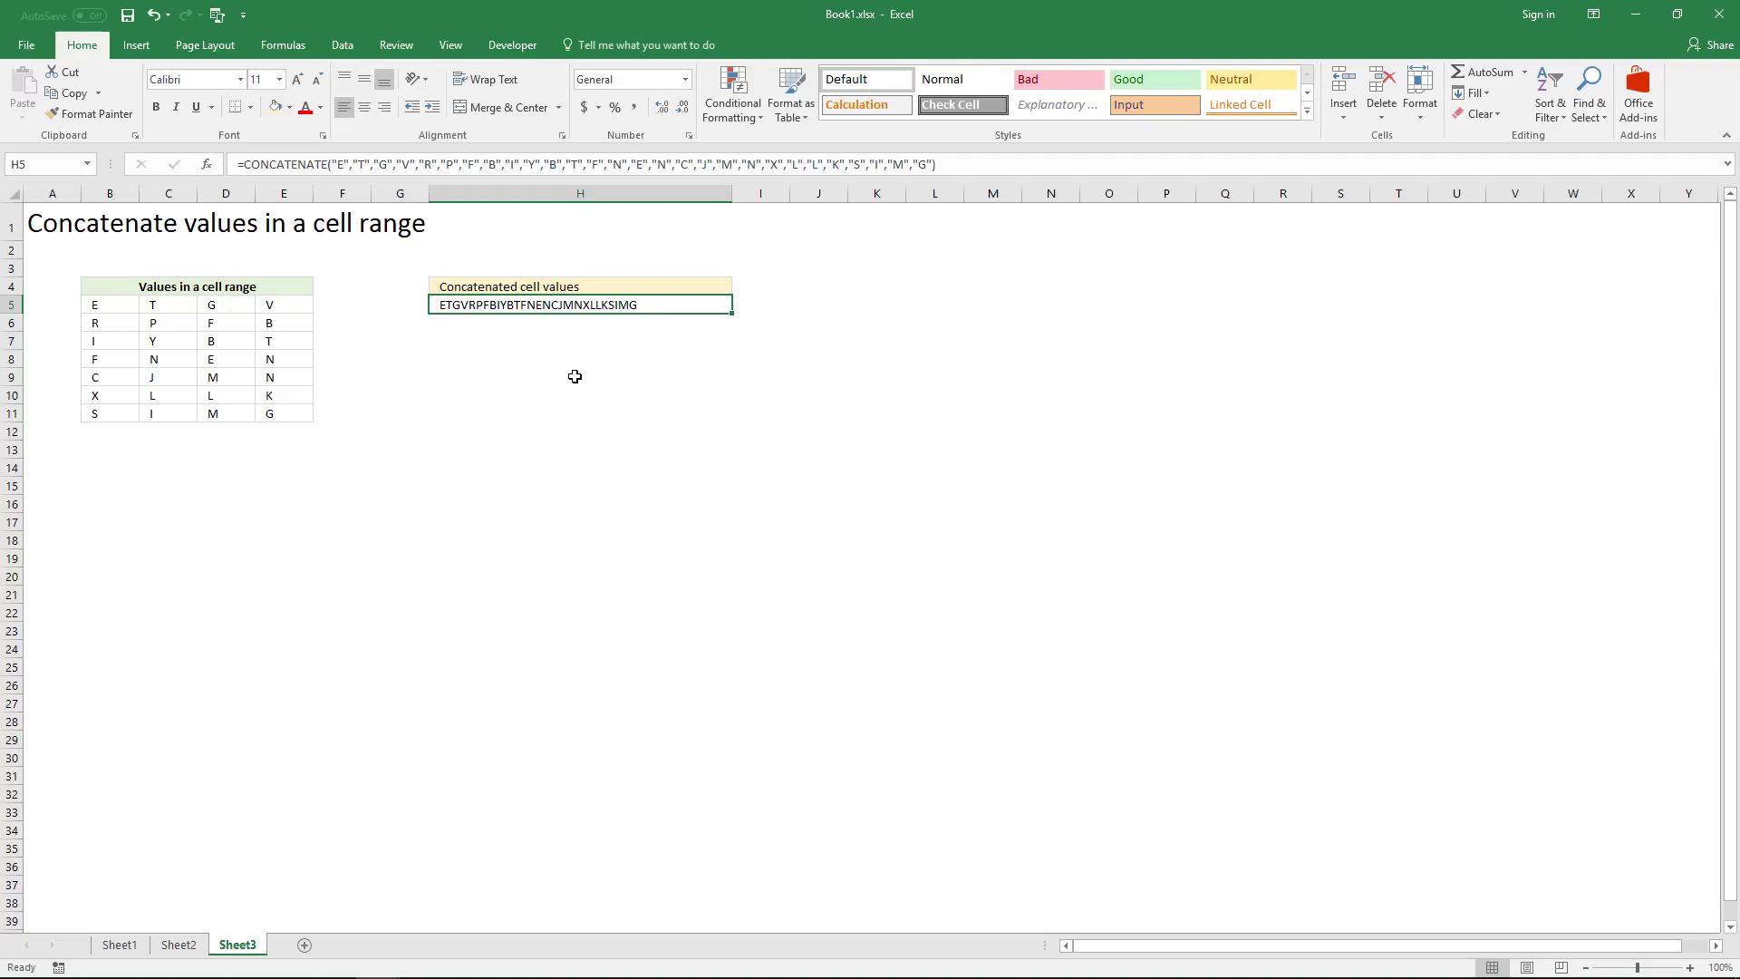
- Enter =B5:E11&"," in H5 and evaluate it with F9 into a comma-suffixed letter array
text(=)
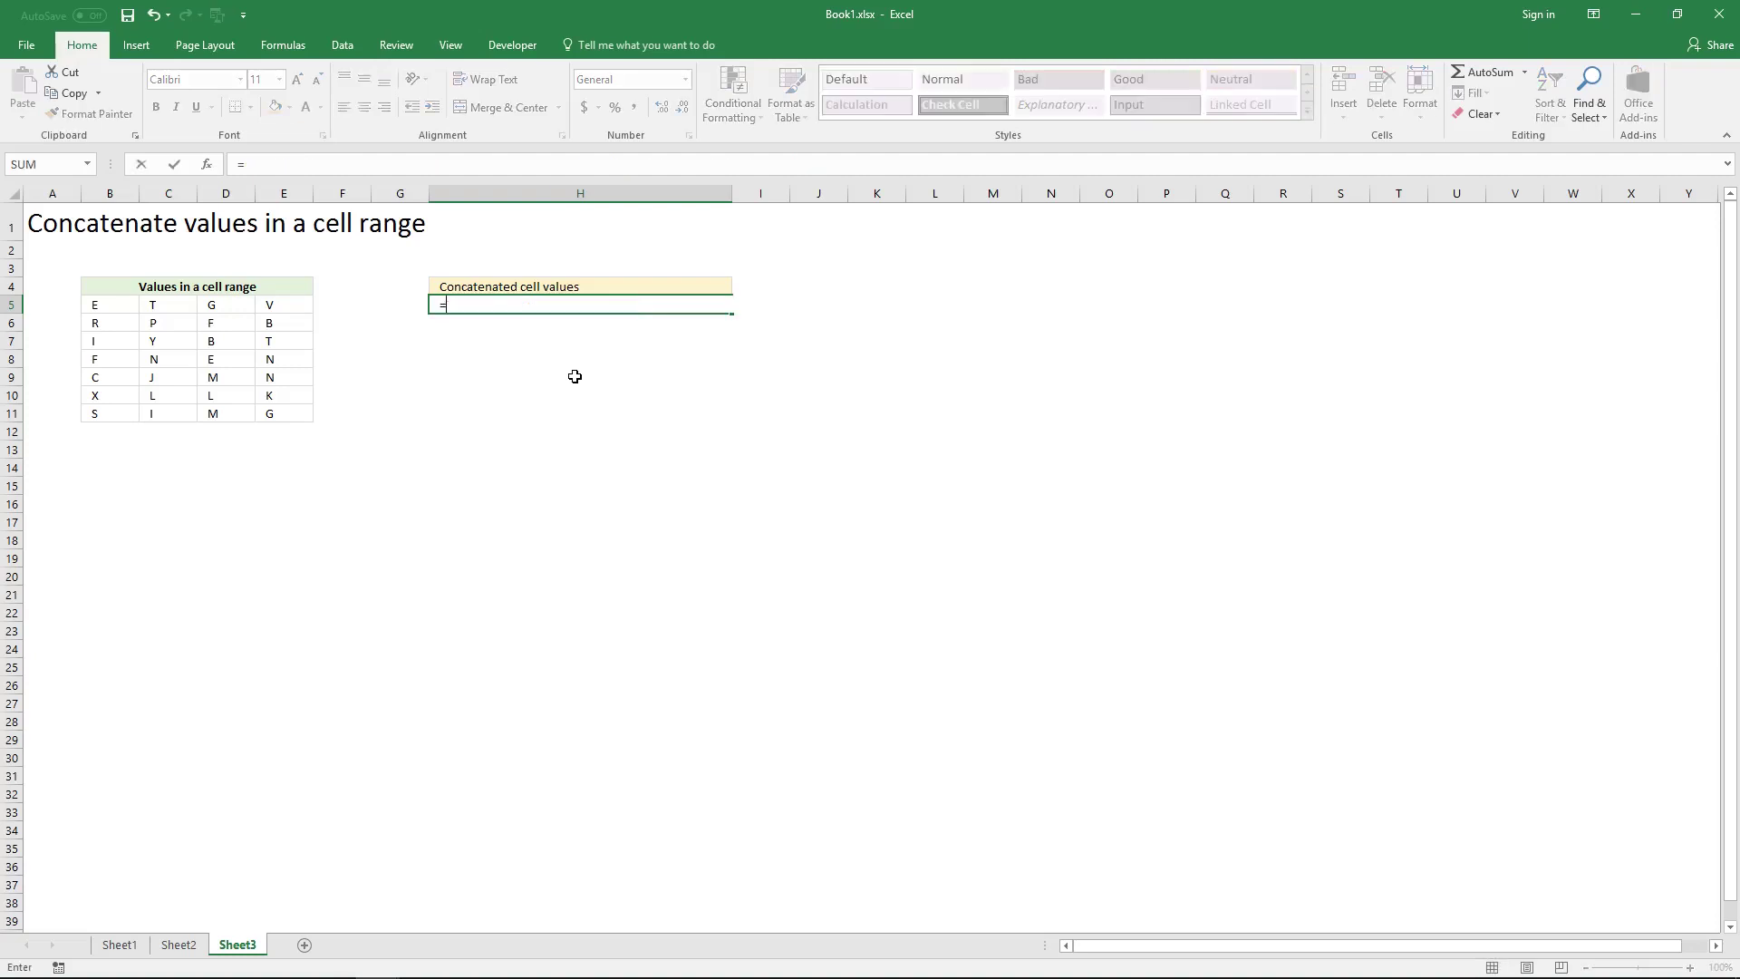
drag(117, 306, 289, 413)
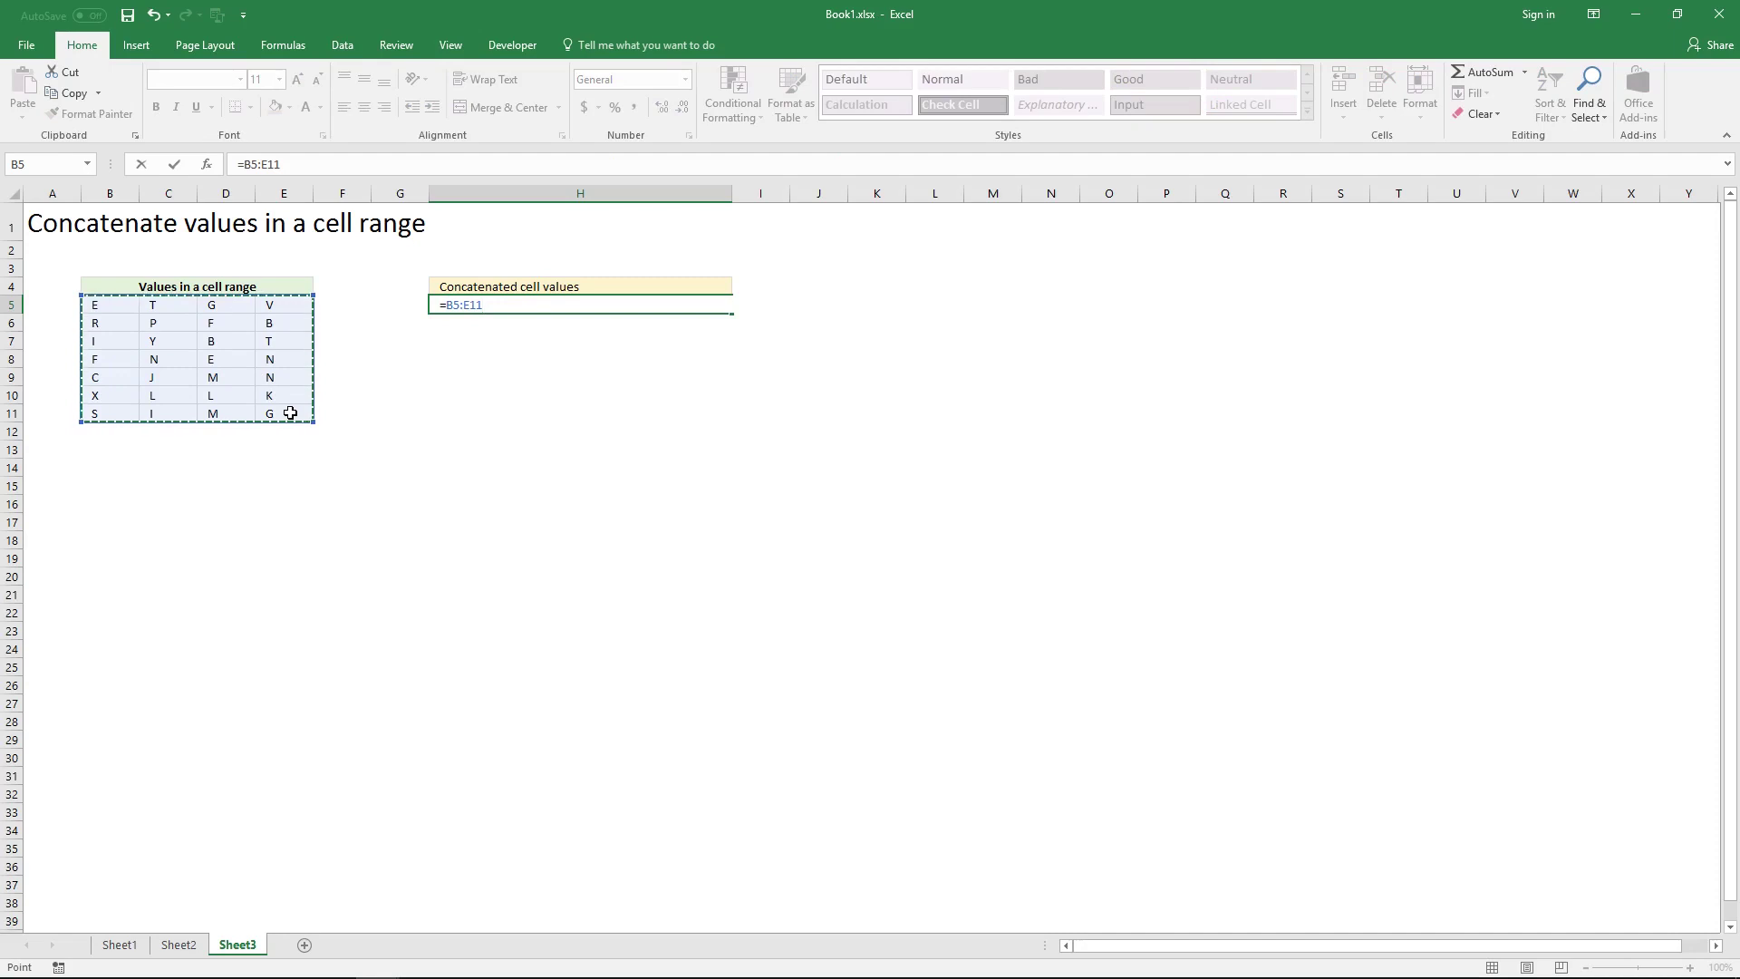
text(&)
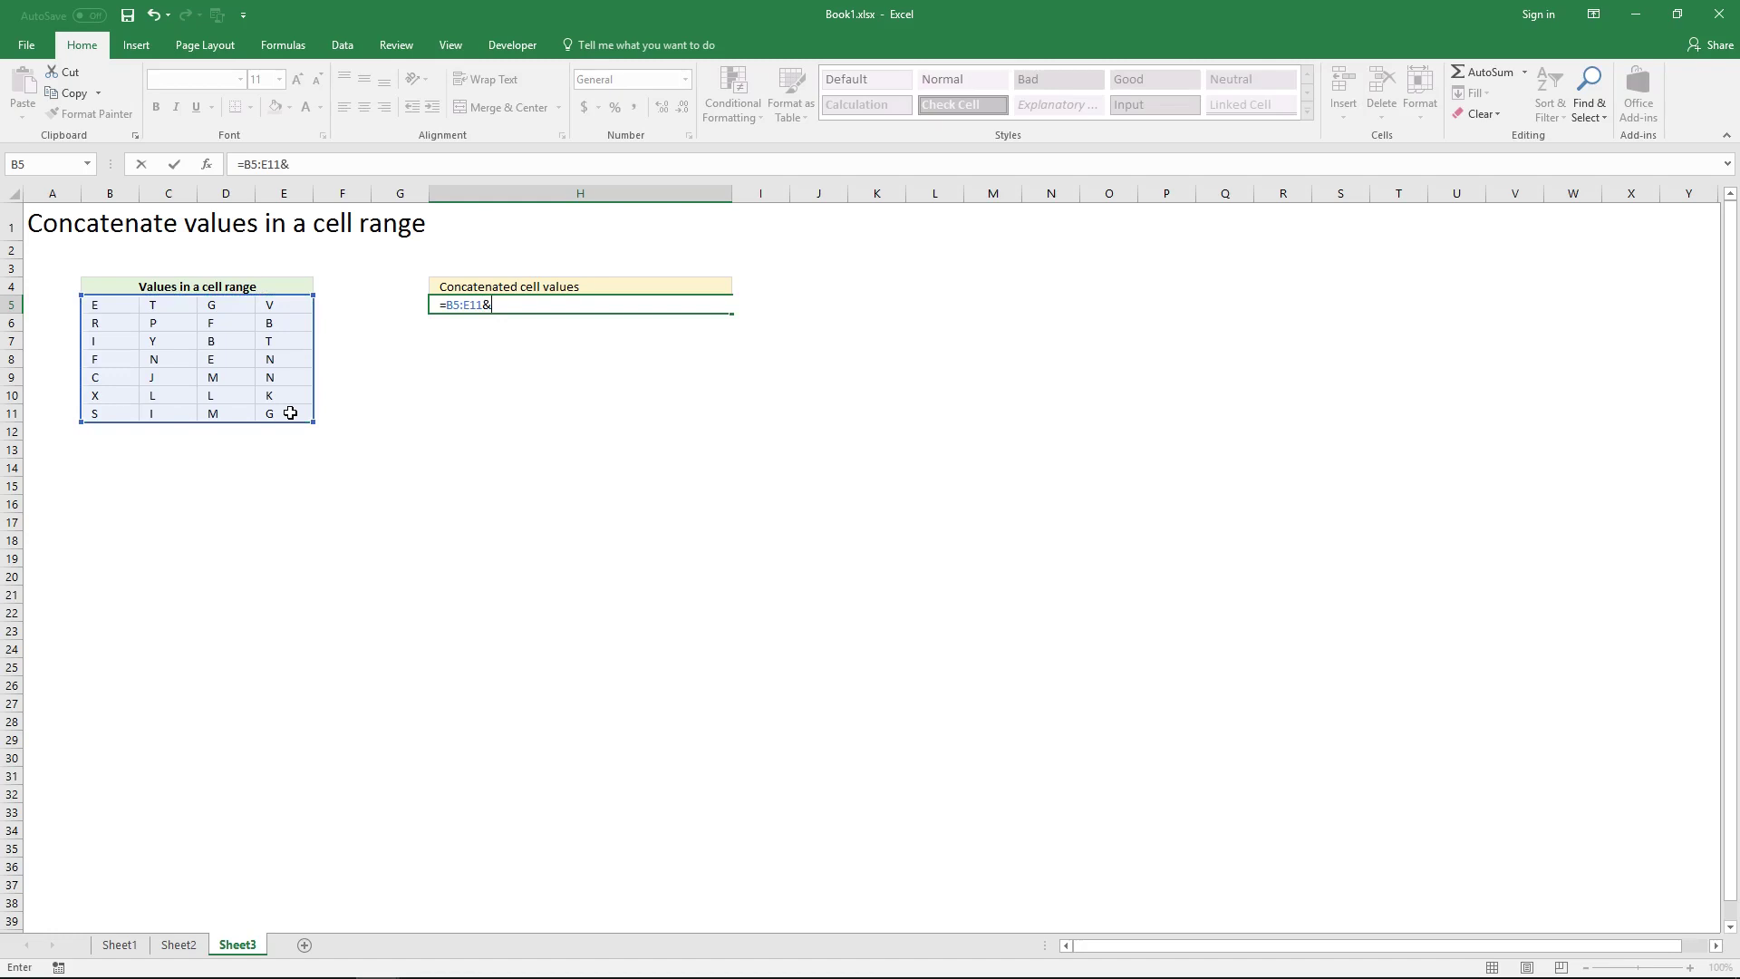
text(",)
drag(244, 164, 339, 168)
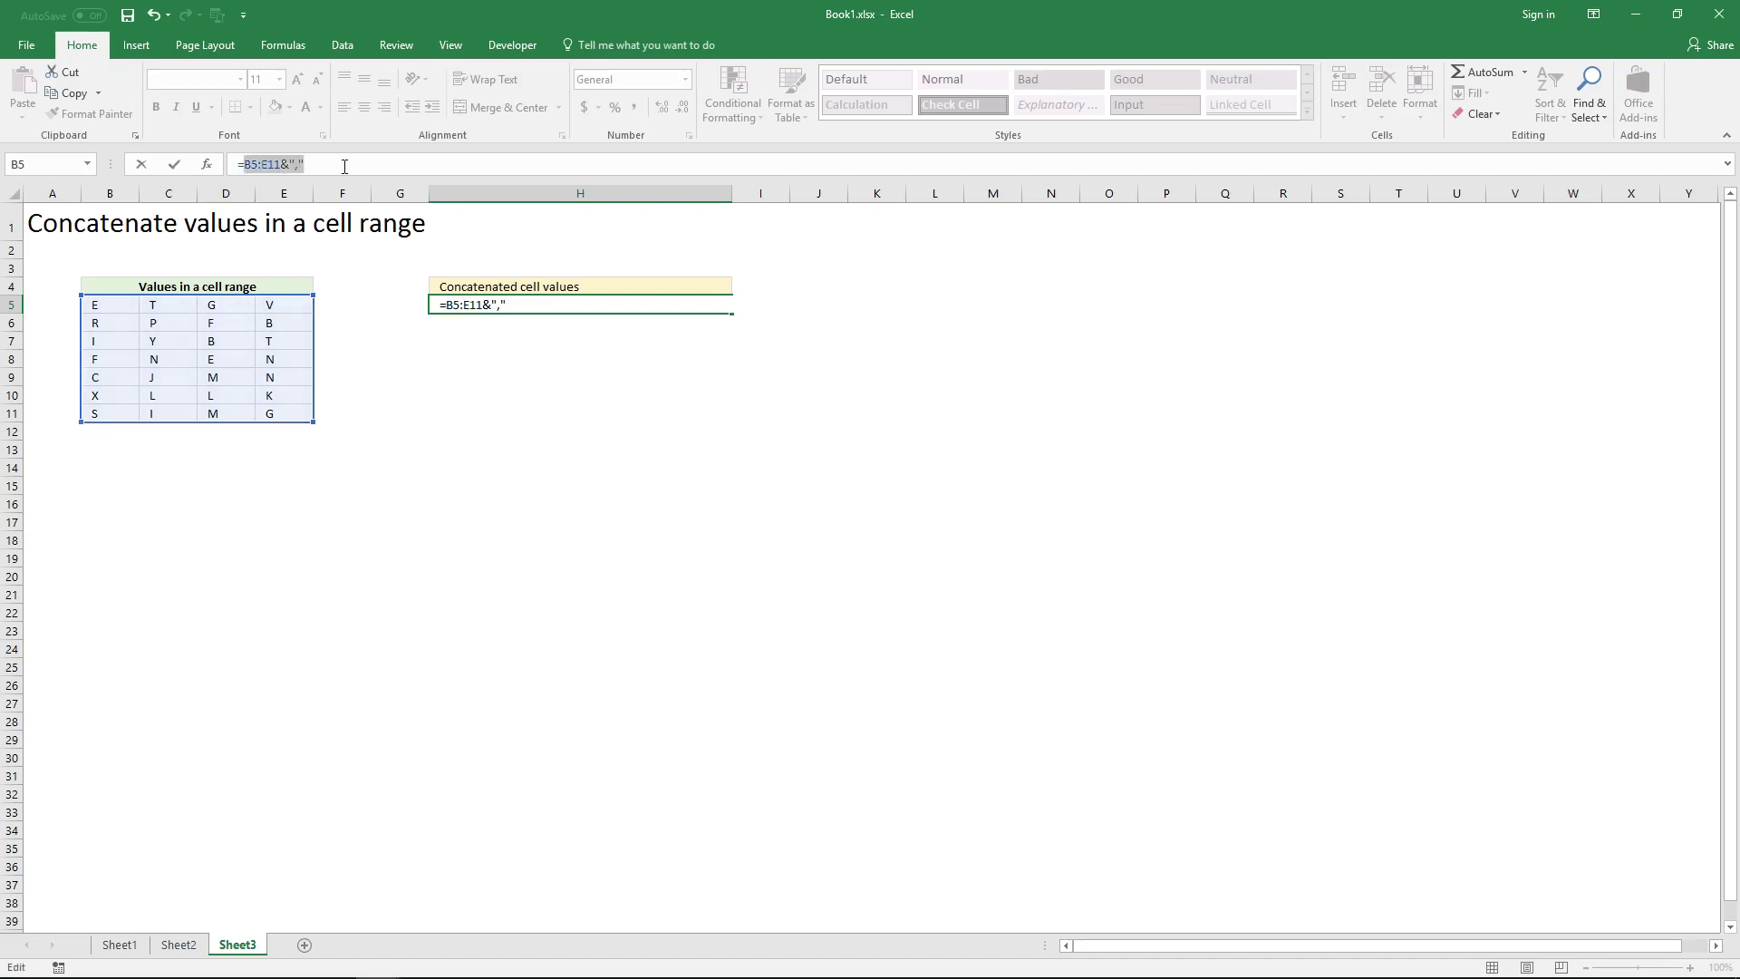
key(F9)
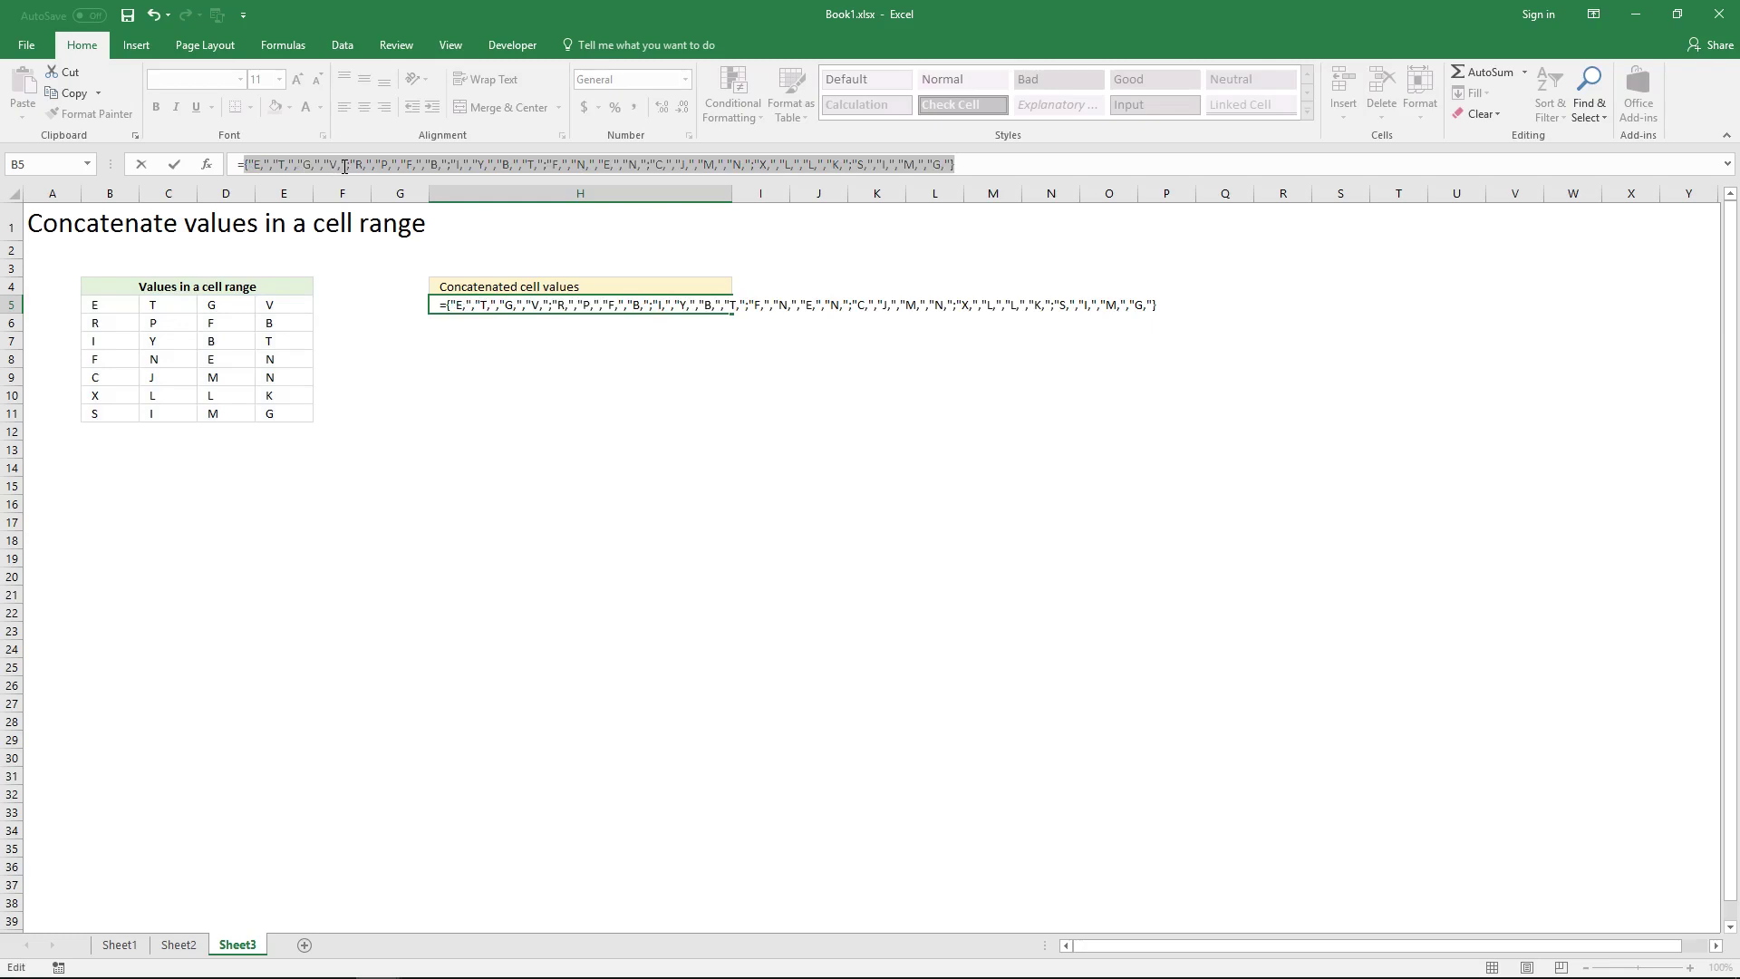
- Commit H5's array and replace its 6 semicolons with commas via Replace All
key(Return)
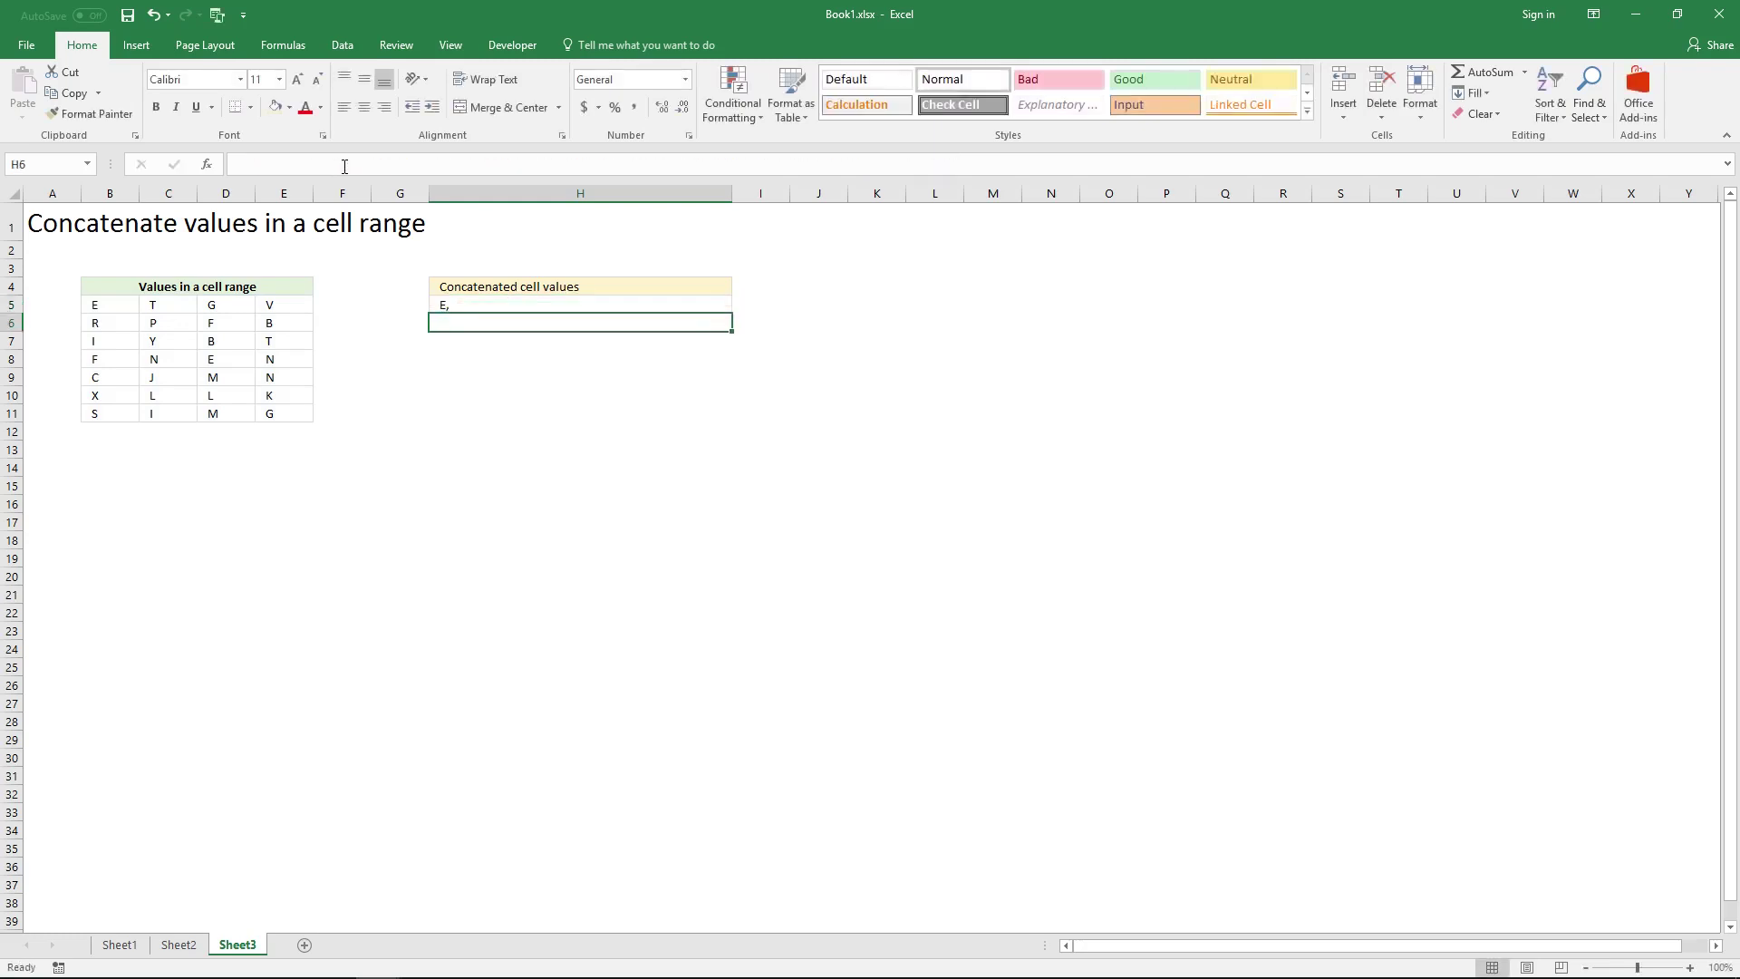
click(473, 302)
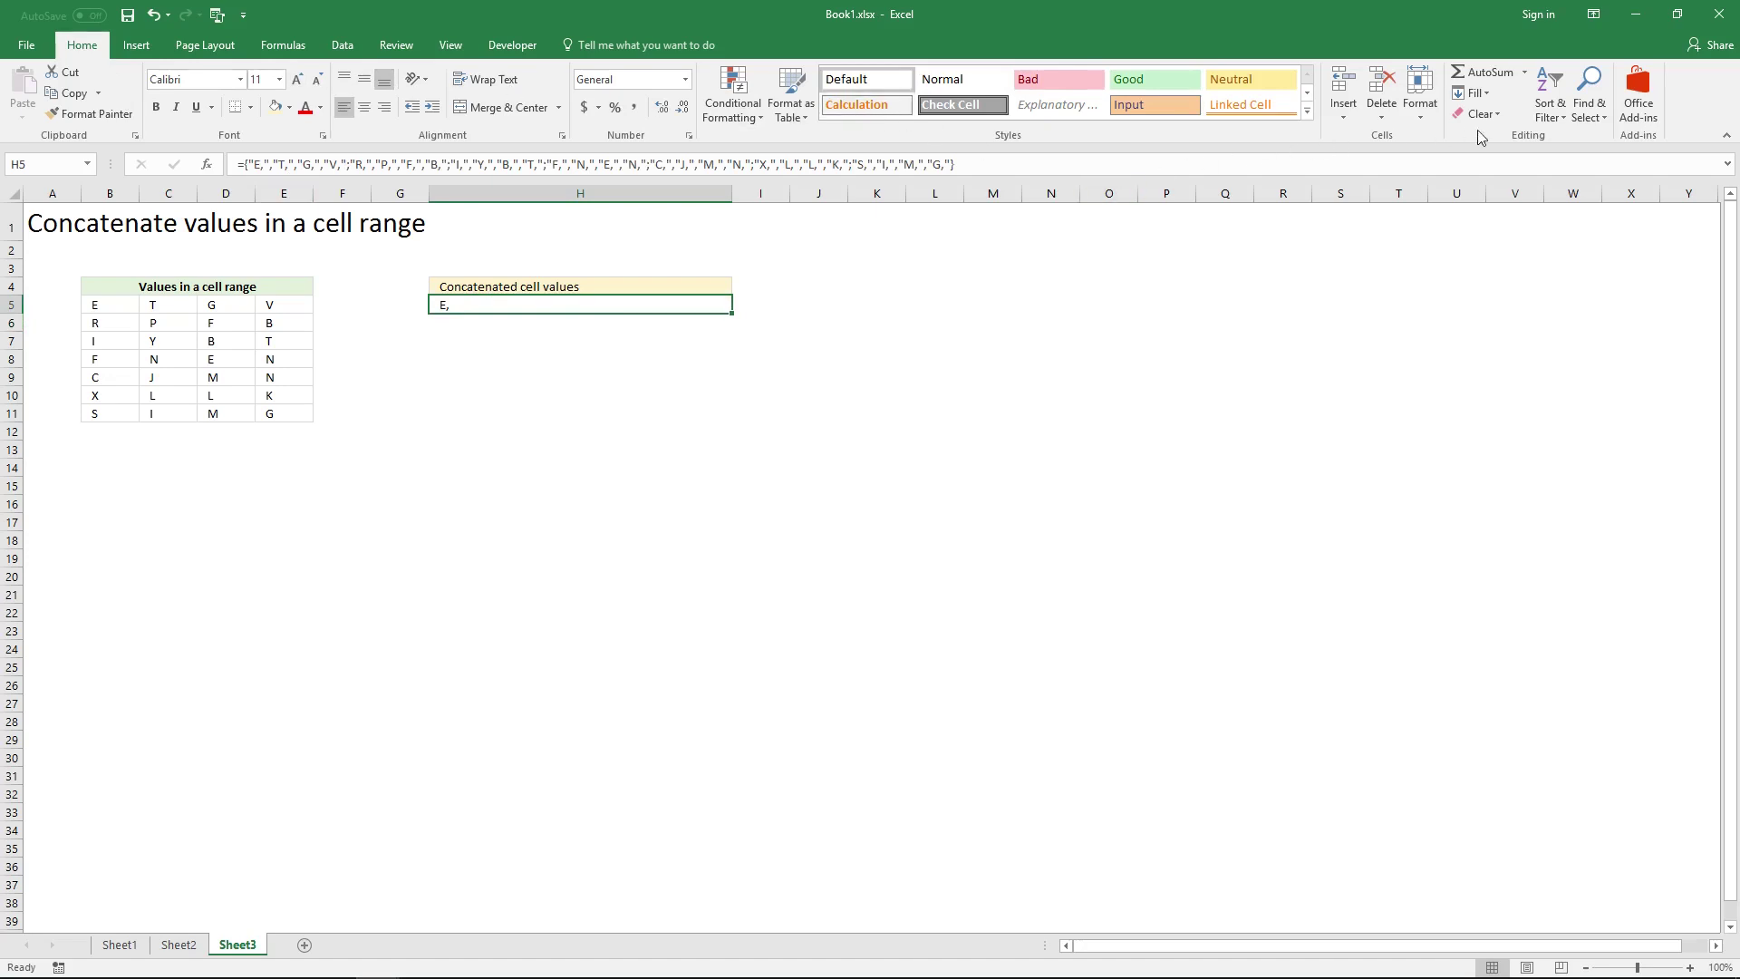
click(1578, 107)
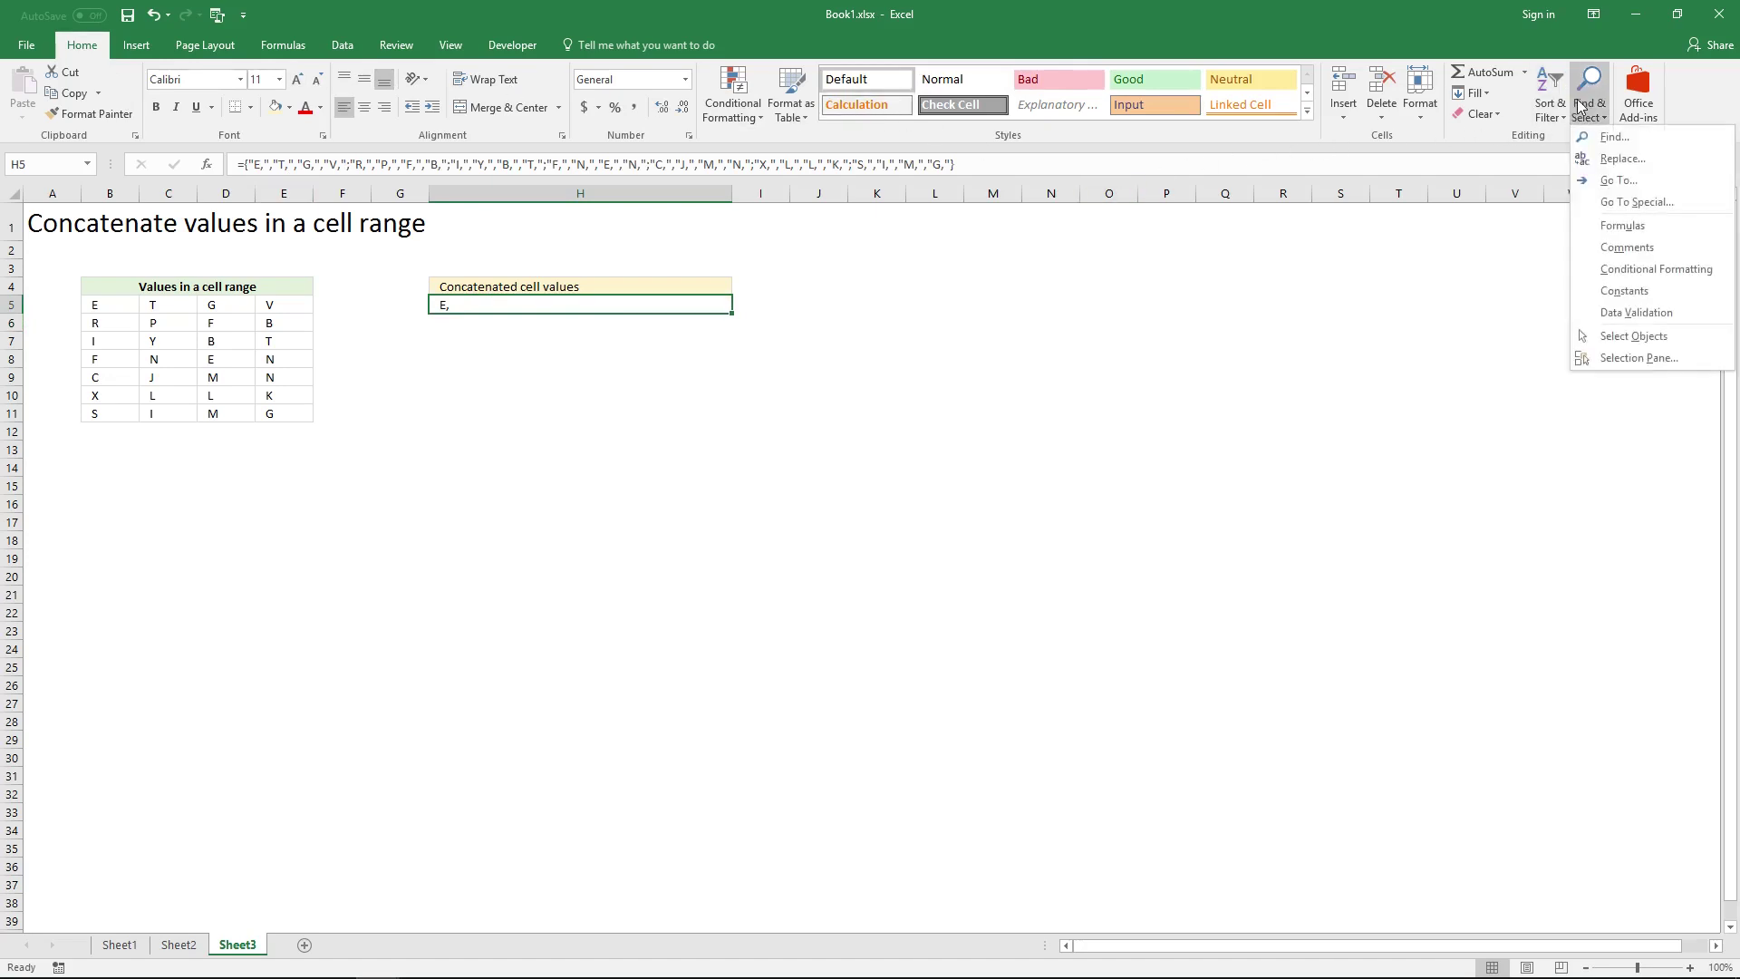
click(1606, 161)
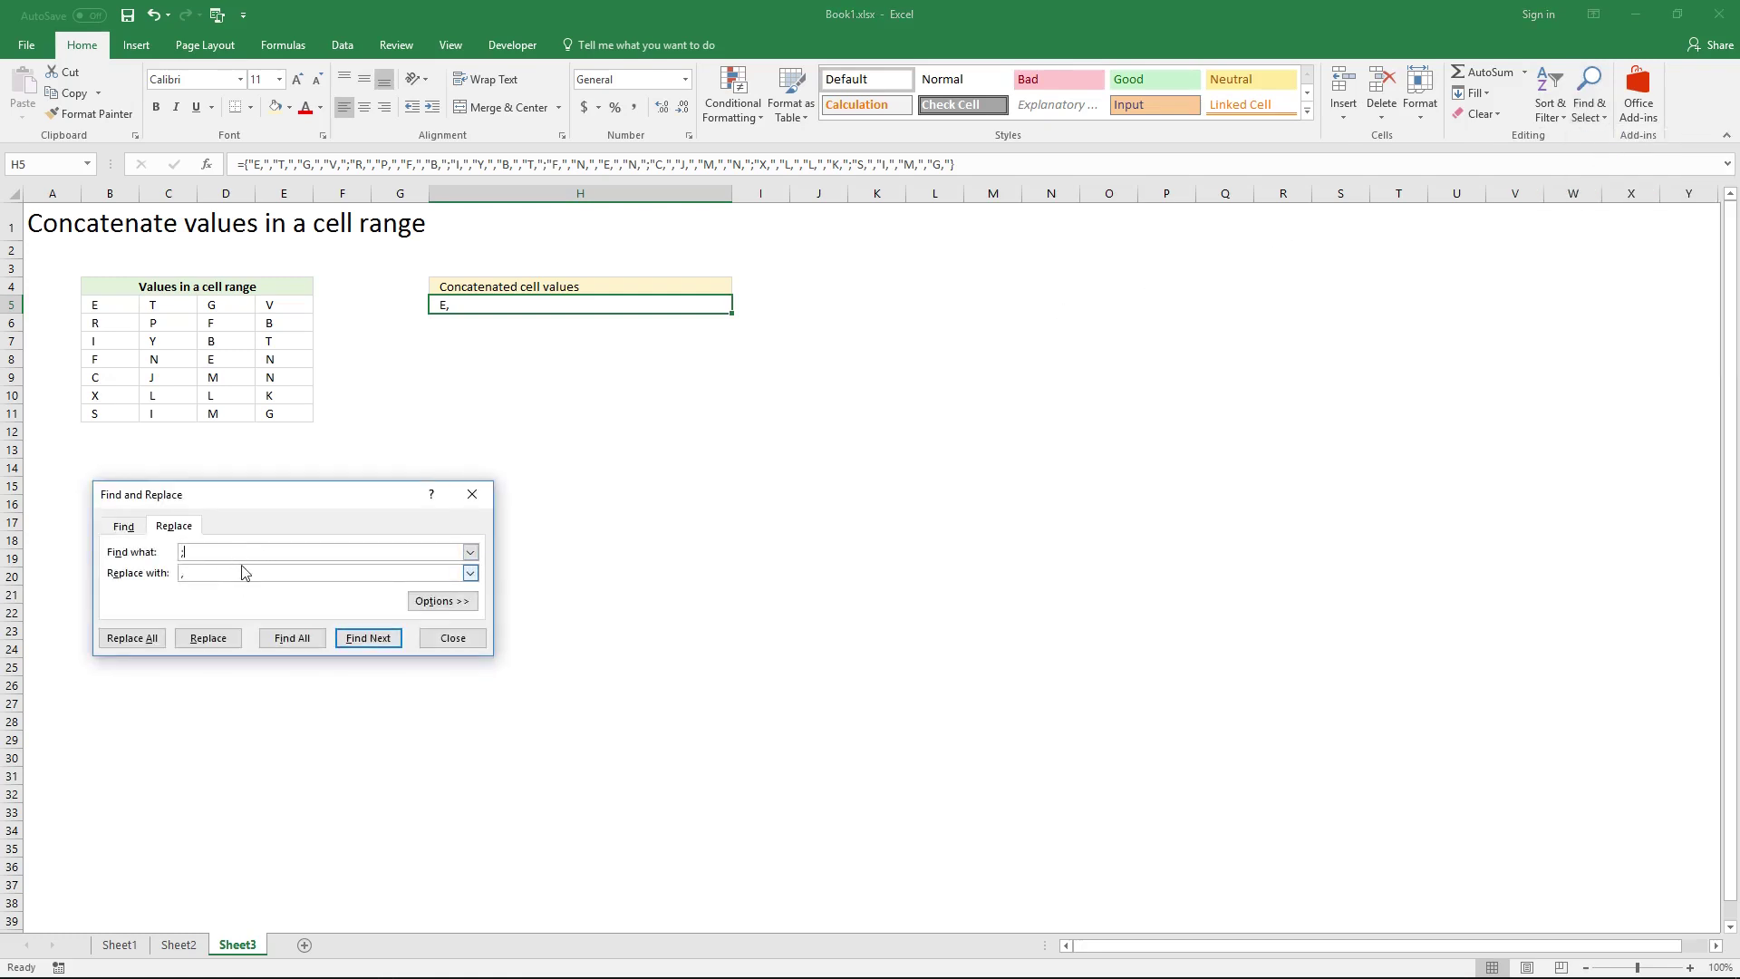
click(157, 641)
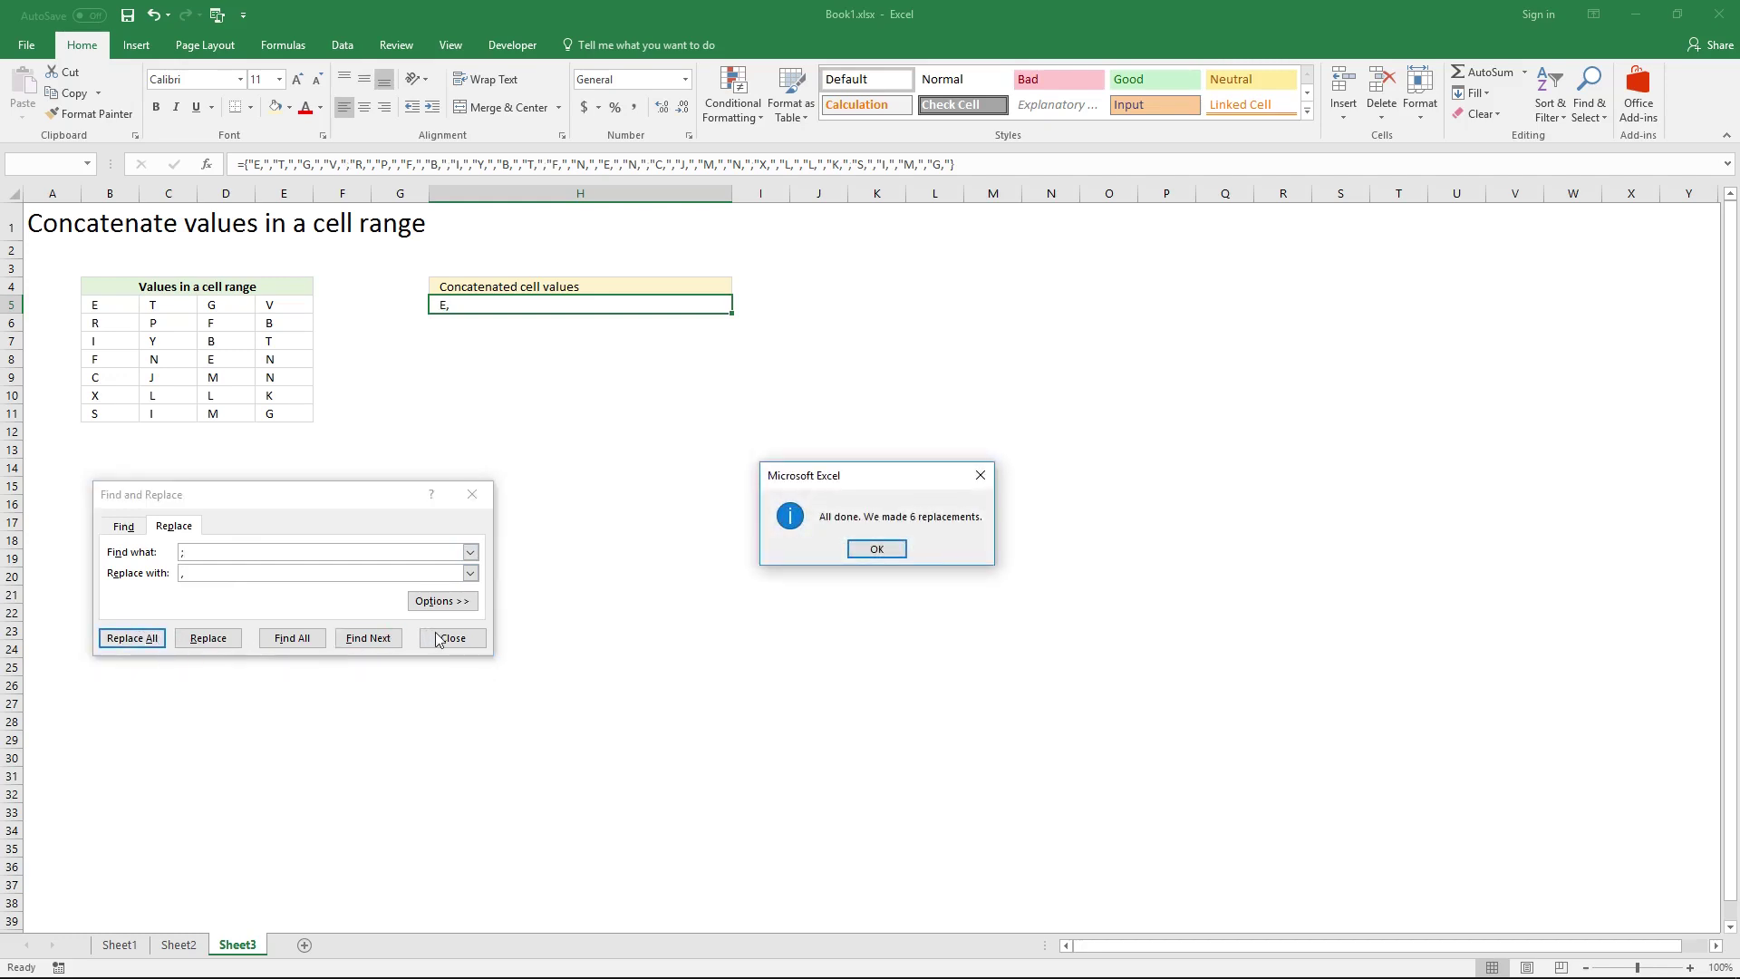
click(853, 551)
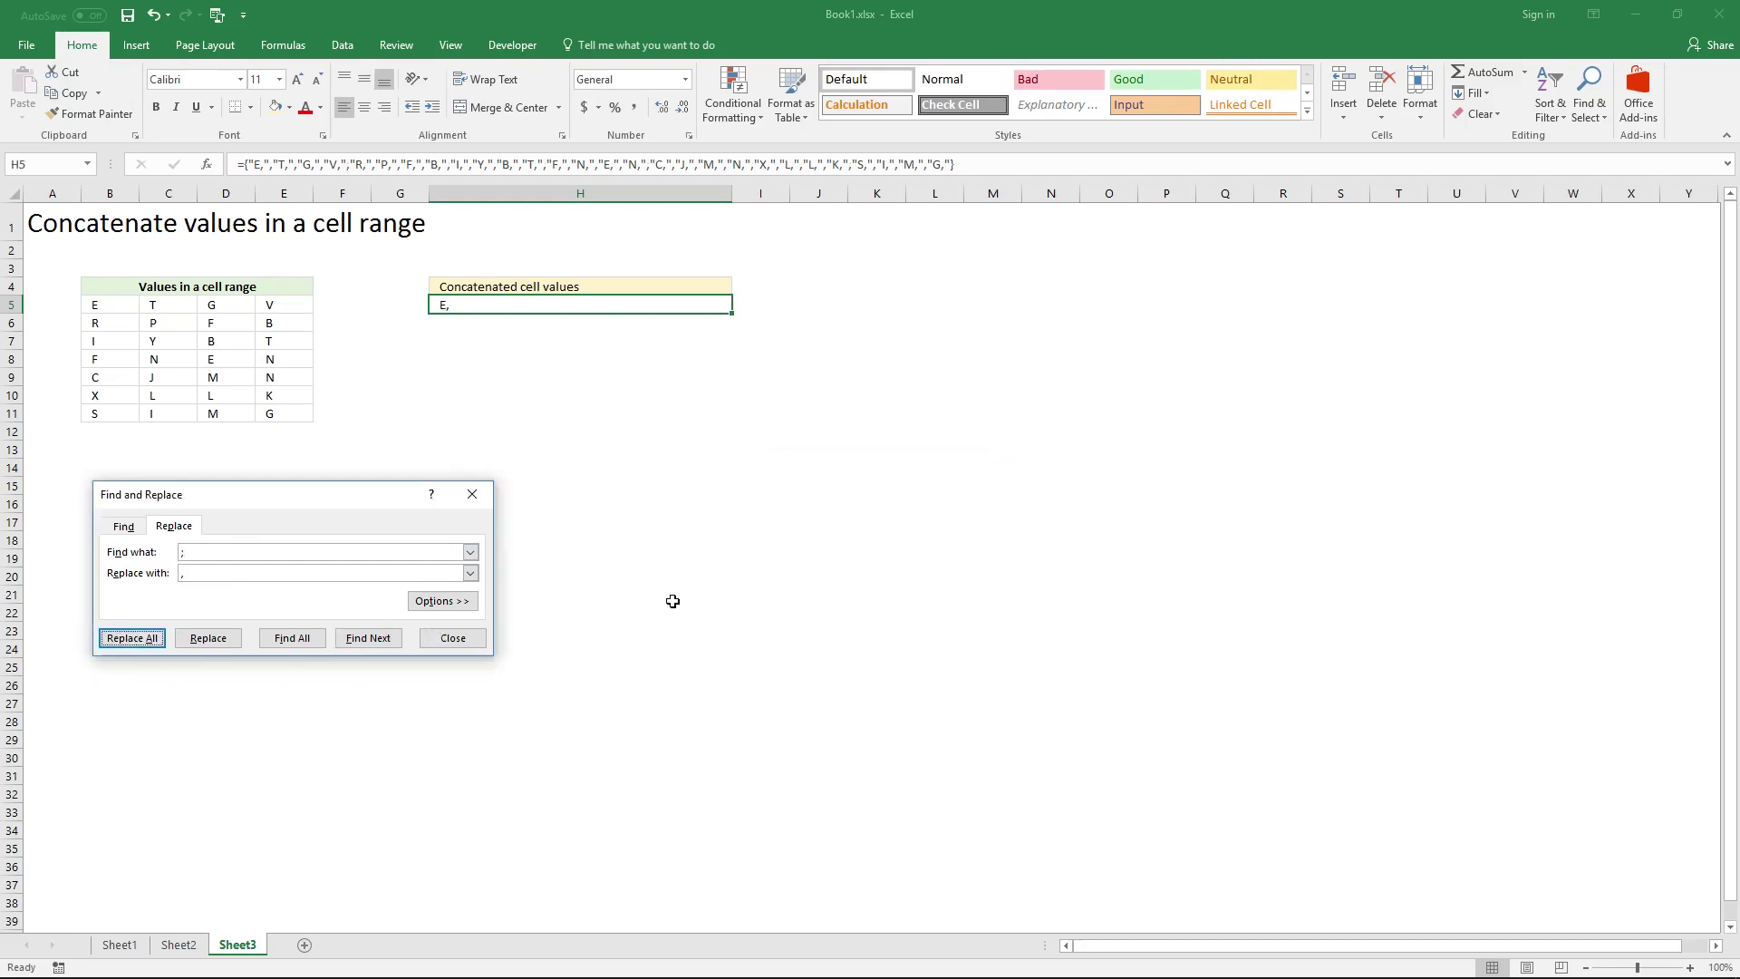
click(469, 642)
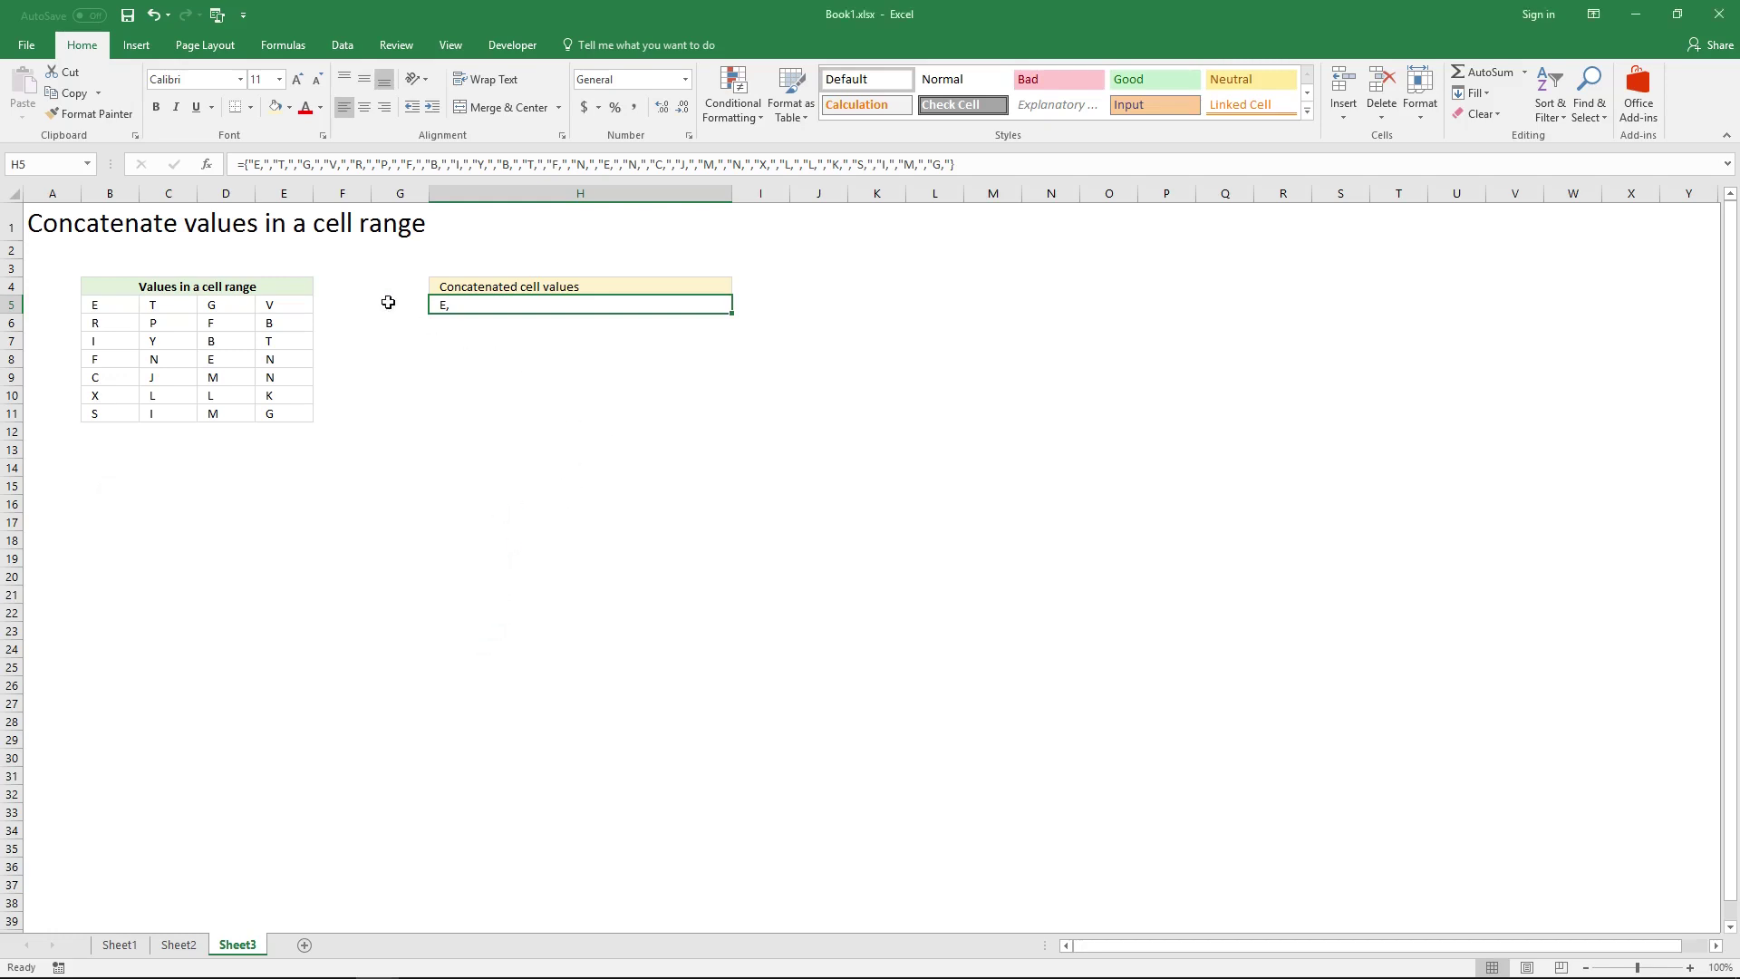
- Wrap H5's array in CONCATENATE without the final comma, then autofit column H
click(249, 163)
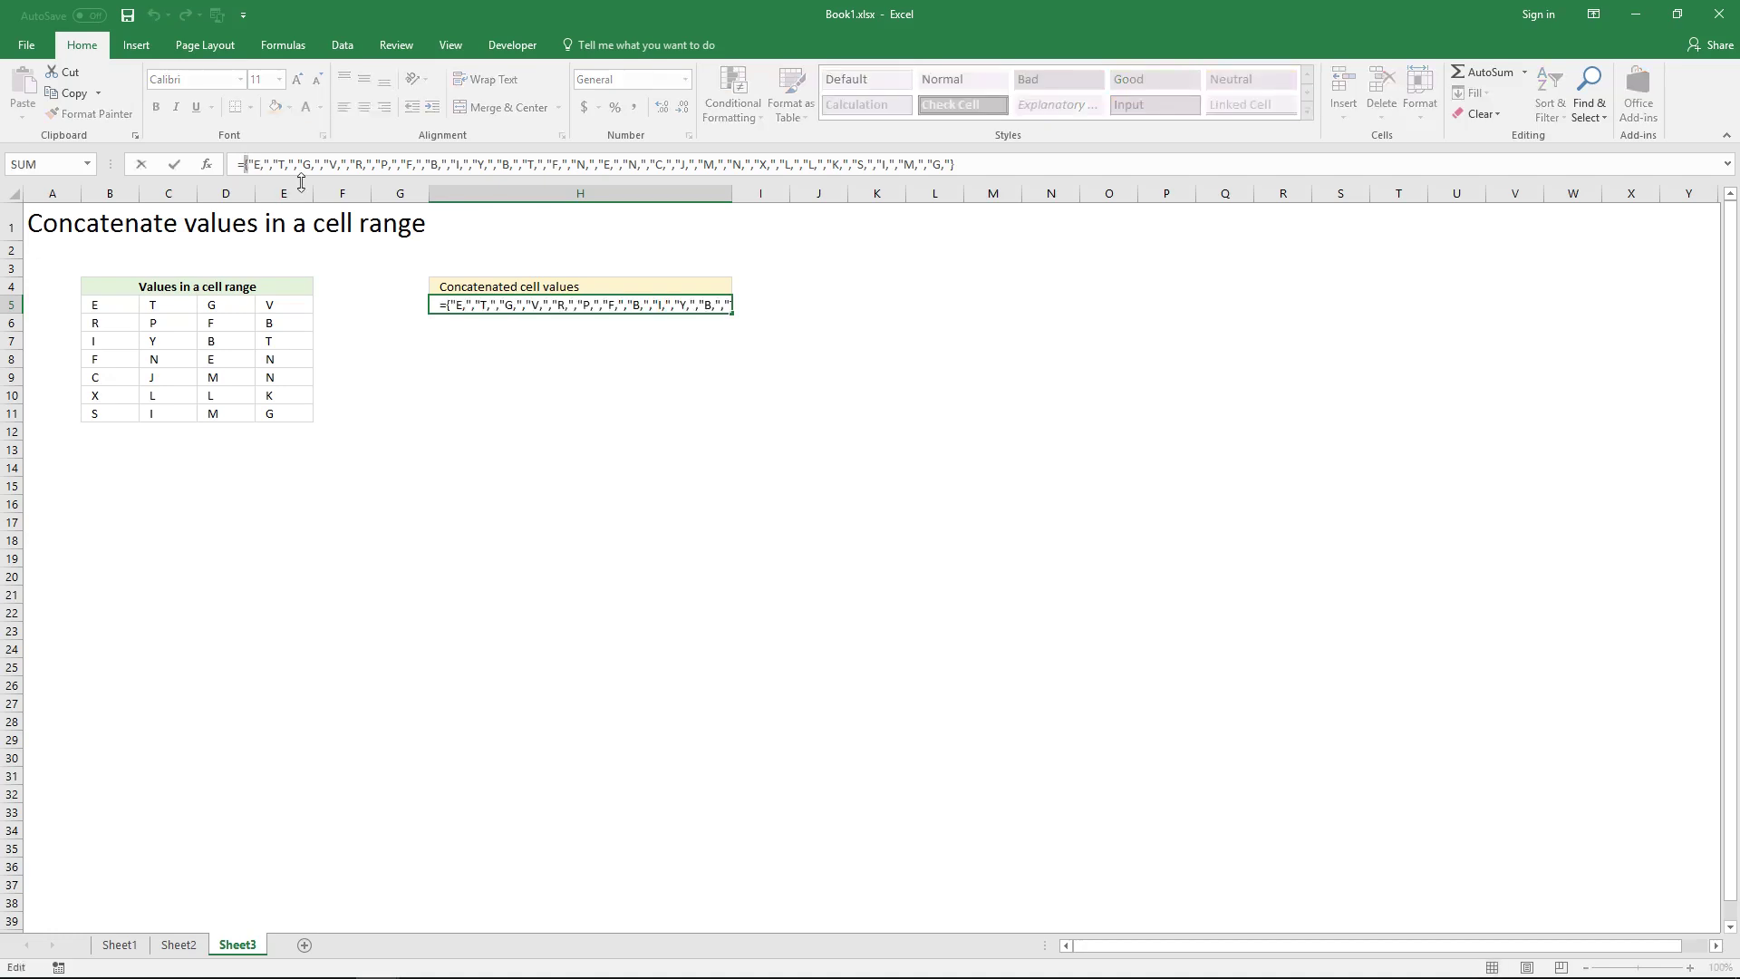
key(Delete)
text(CONC)
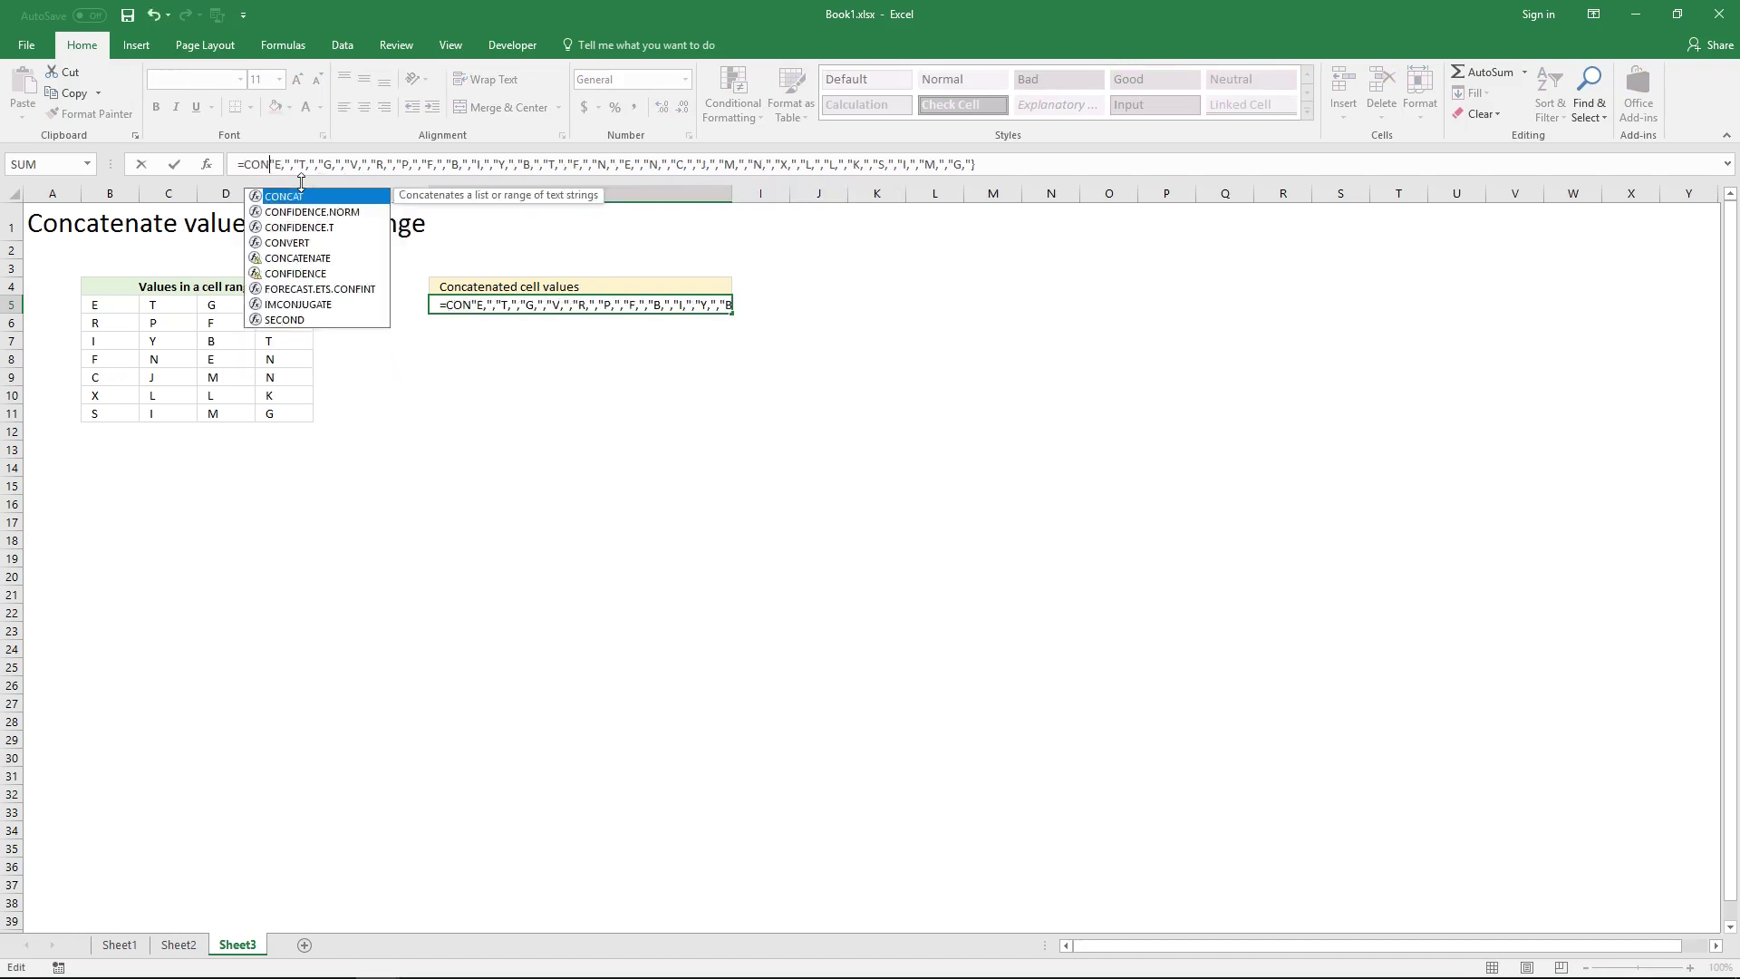
key(Down)
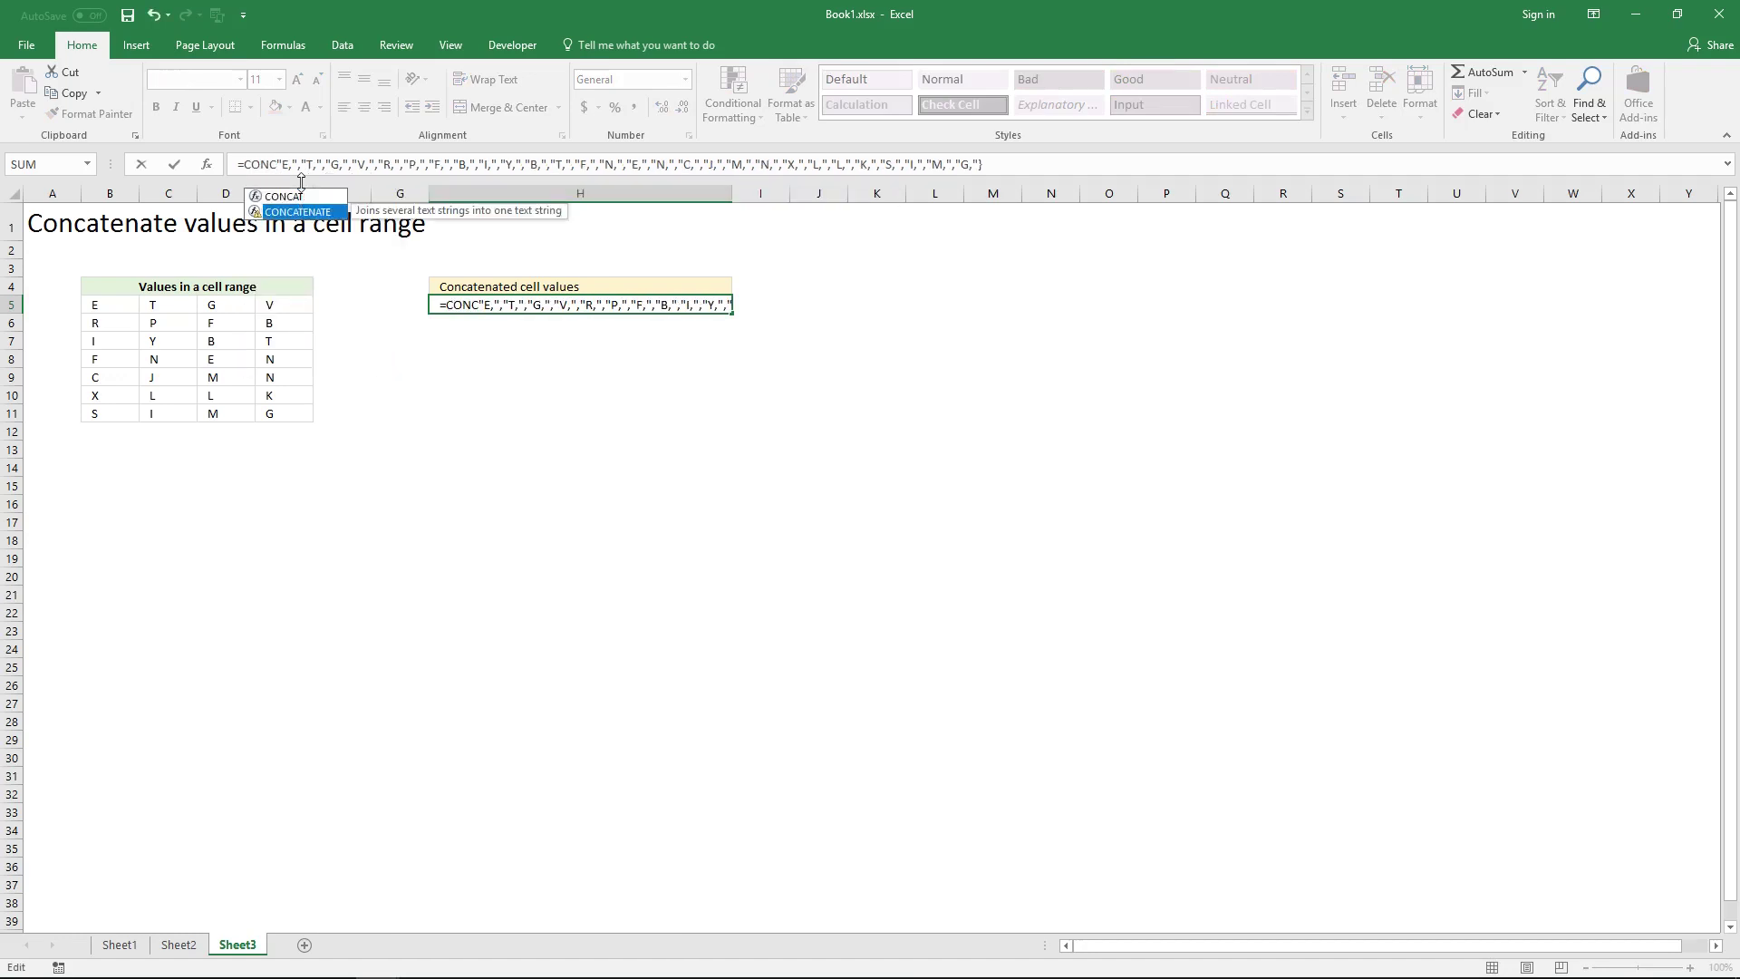
key(Tab)
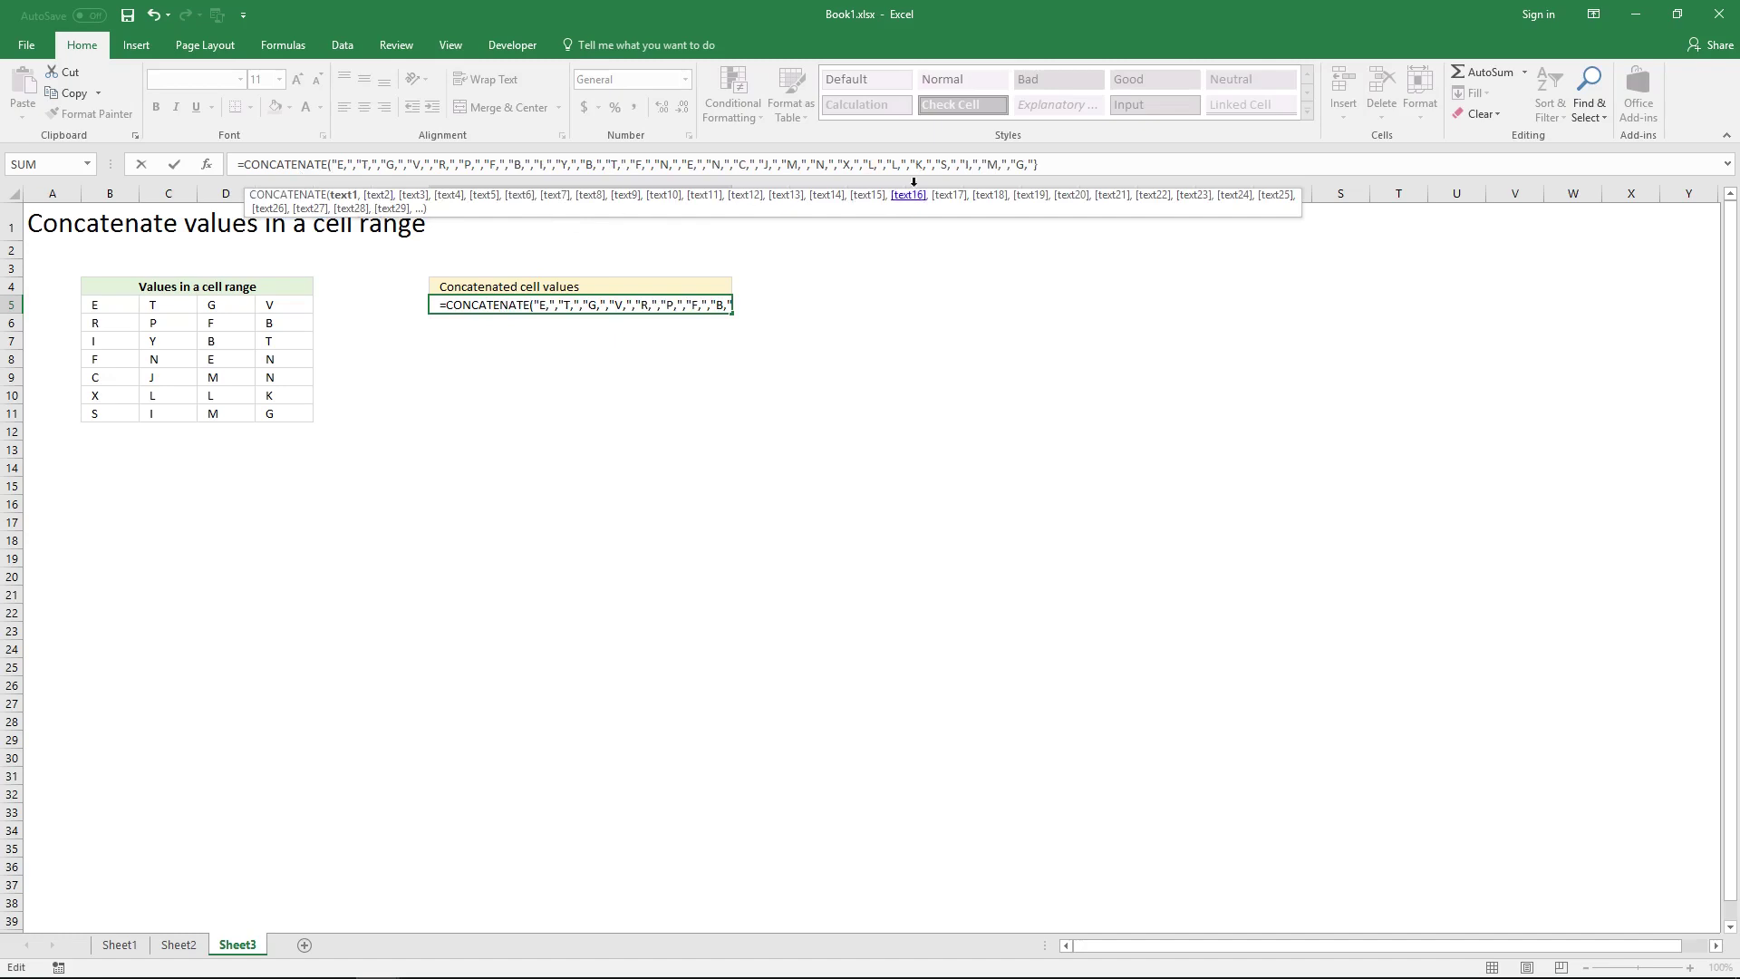
click(1055, 167)
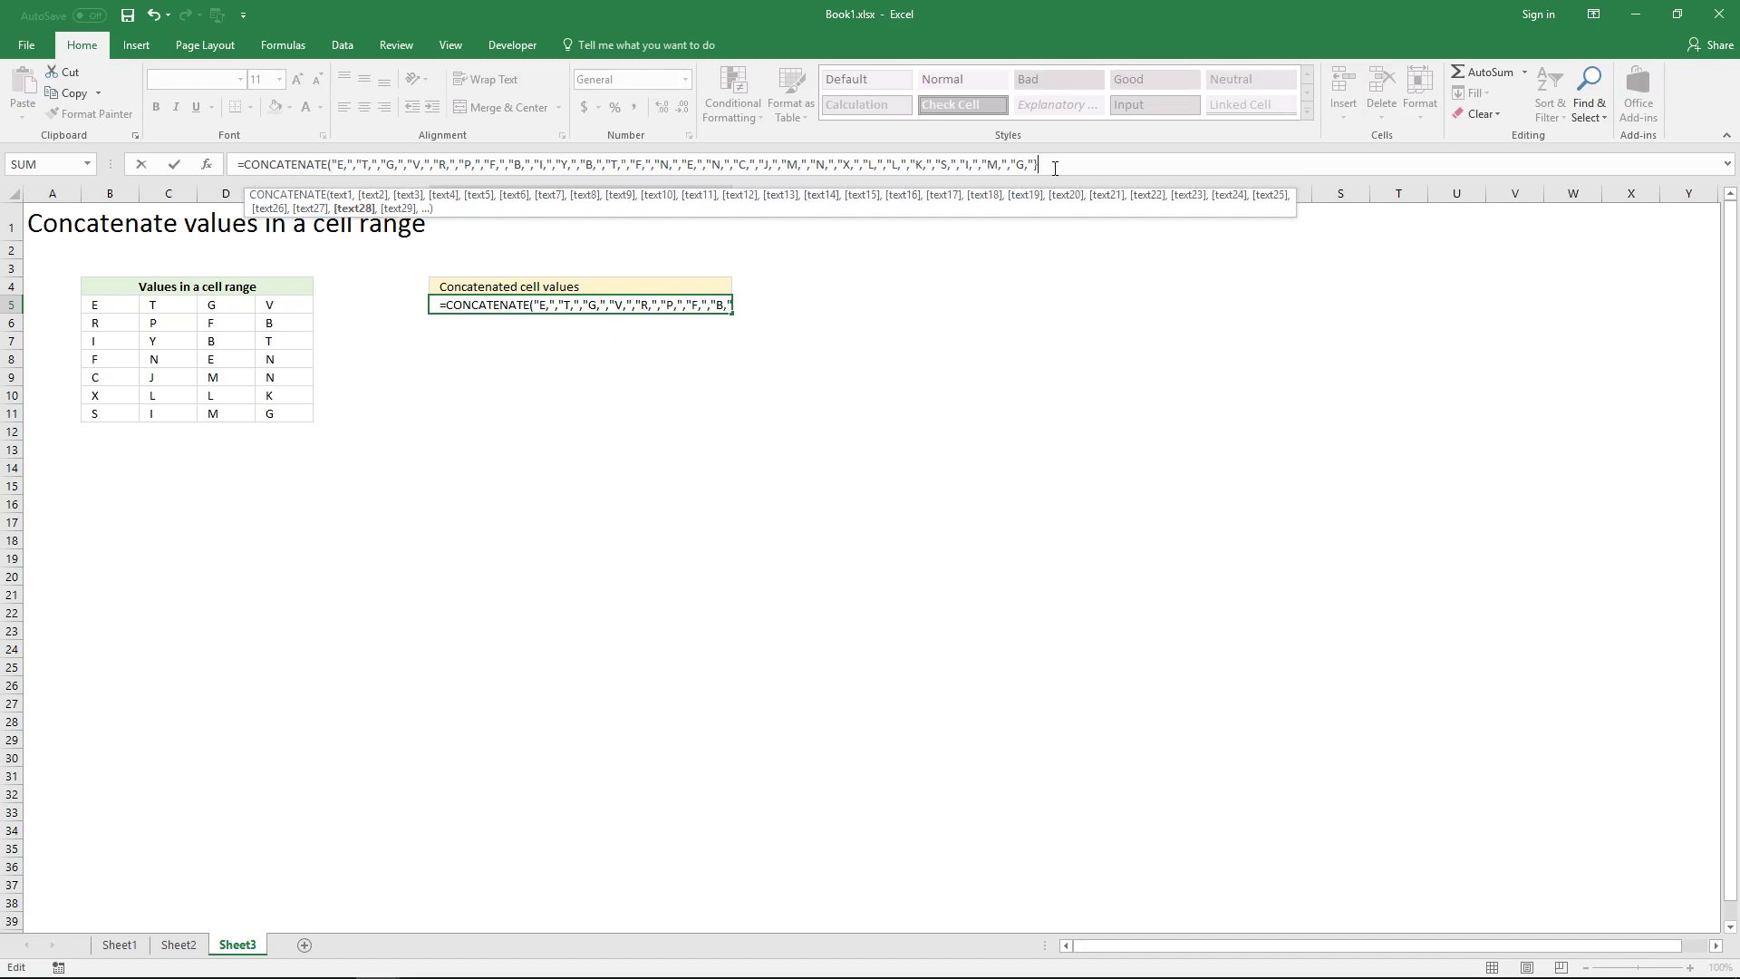
key(BackSpace)
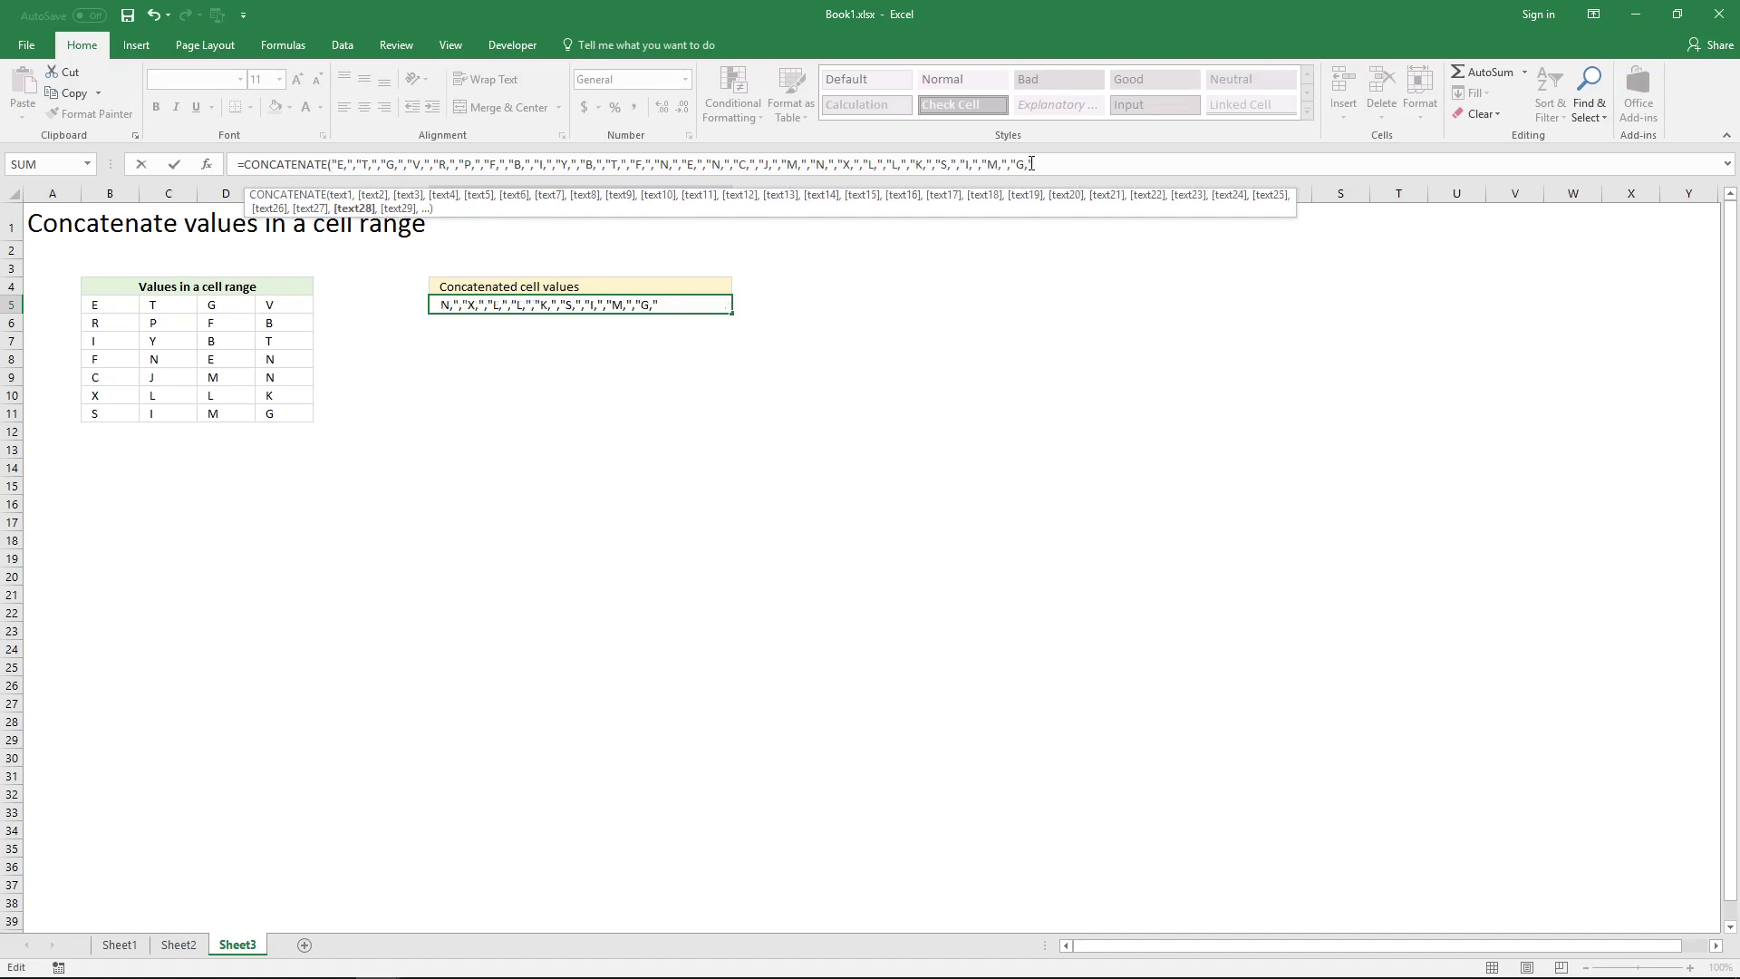
key(BackSpace)
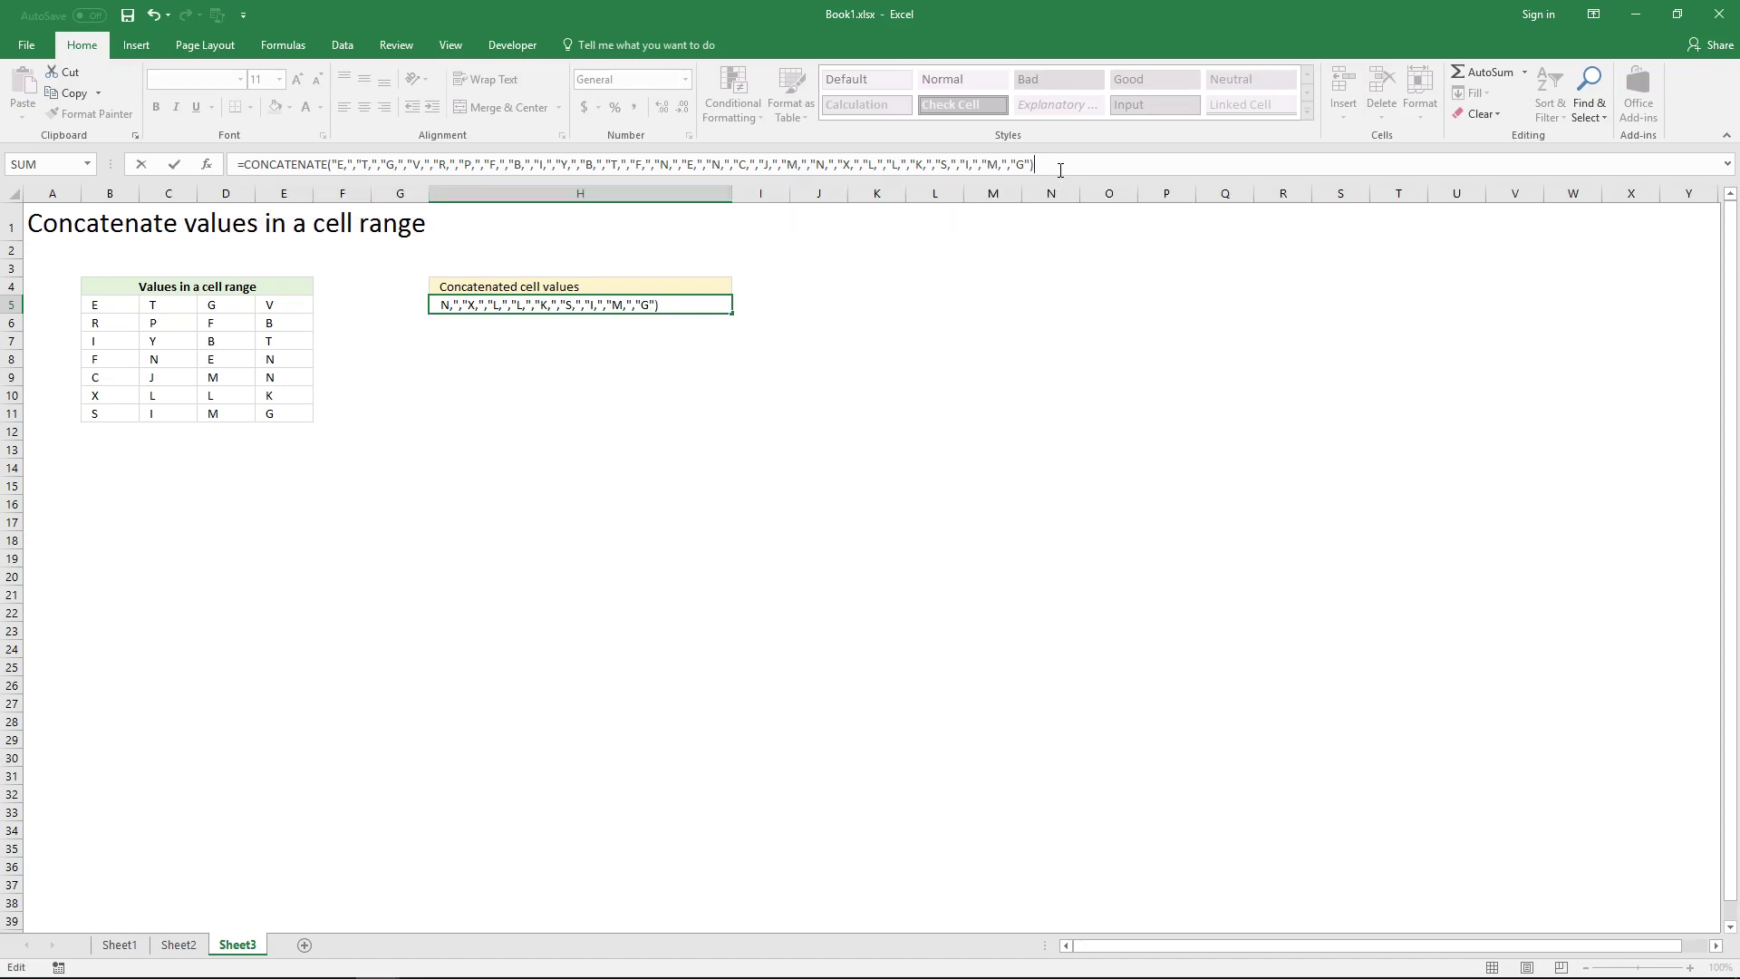
key(Return)
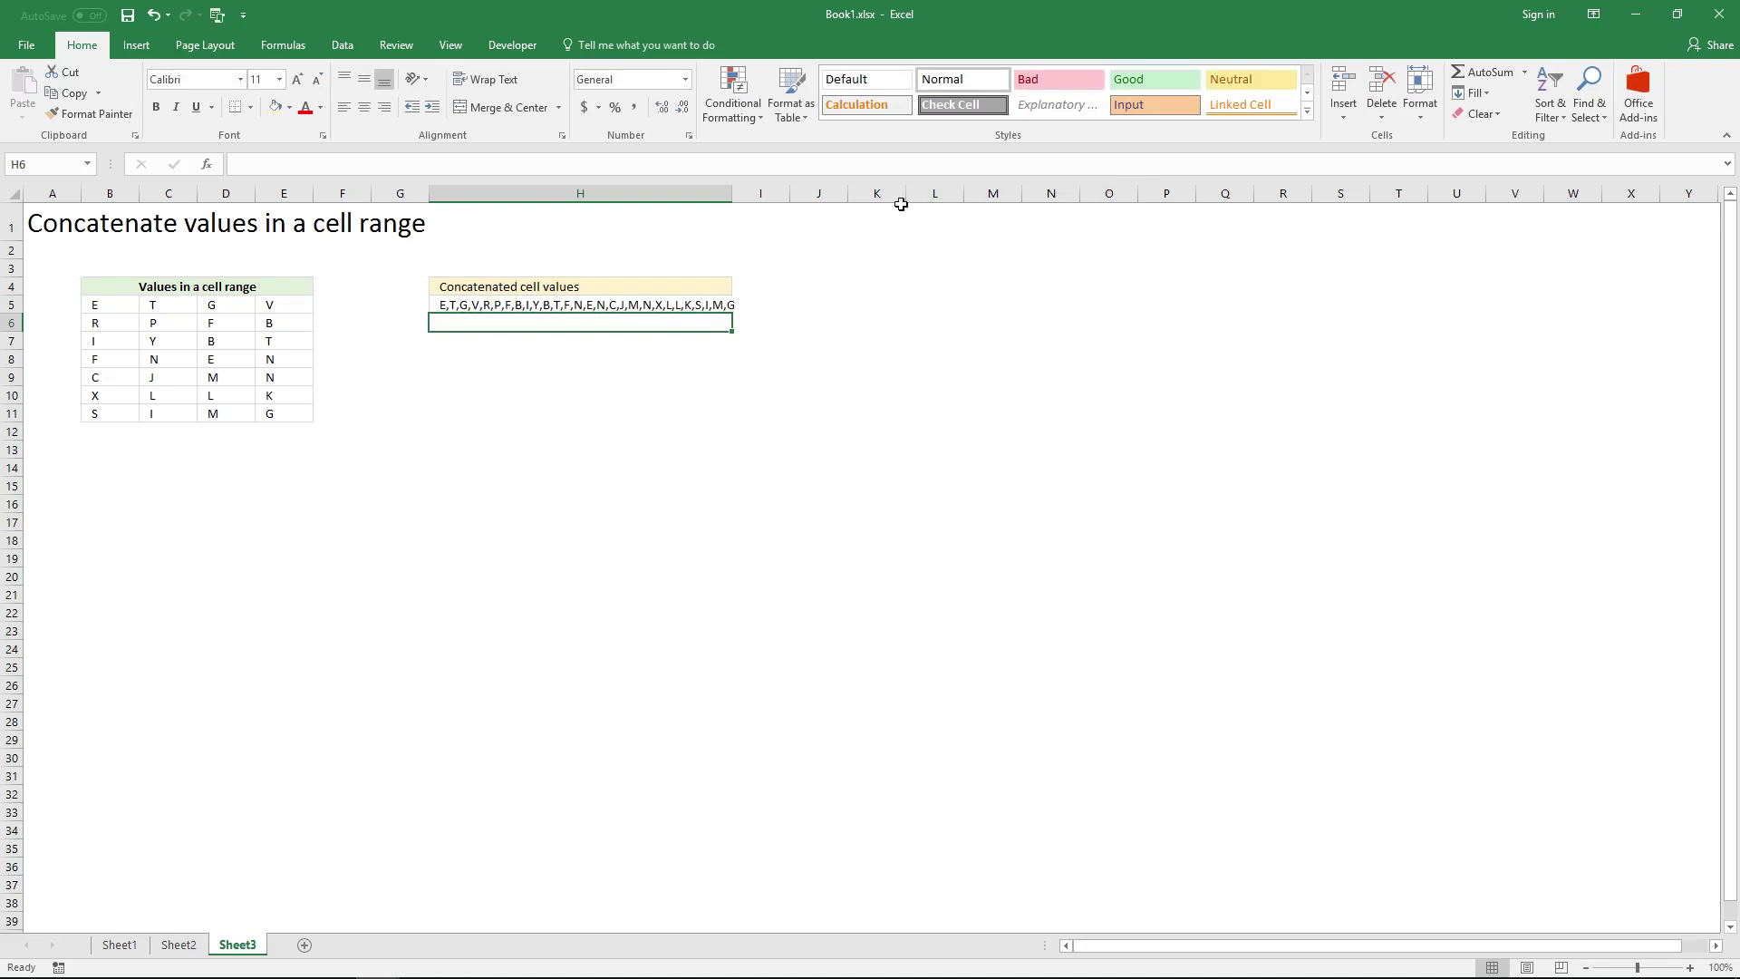
double_click(734, 189)
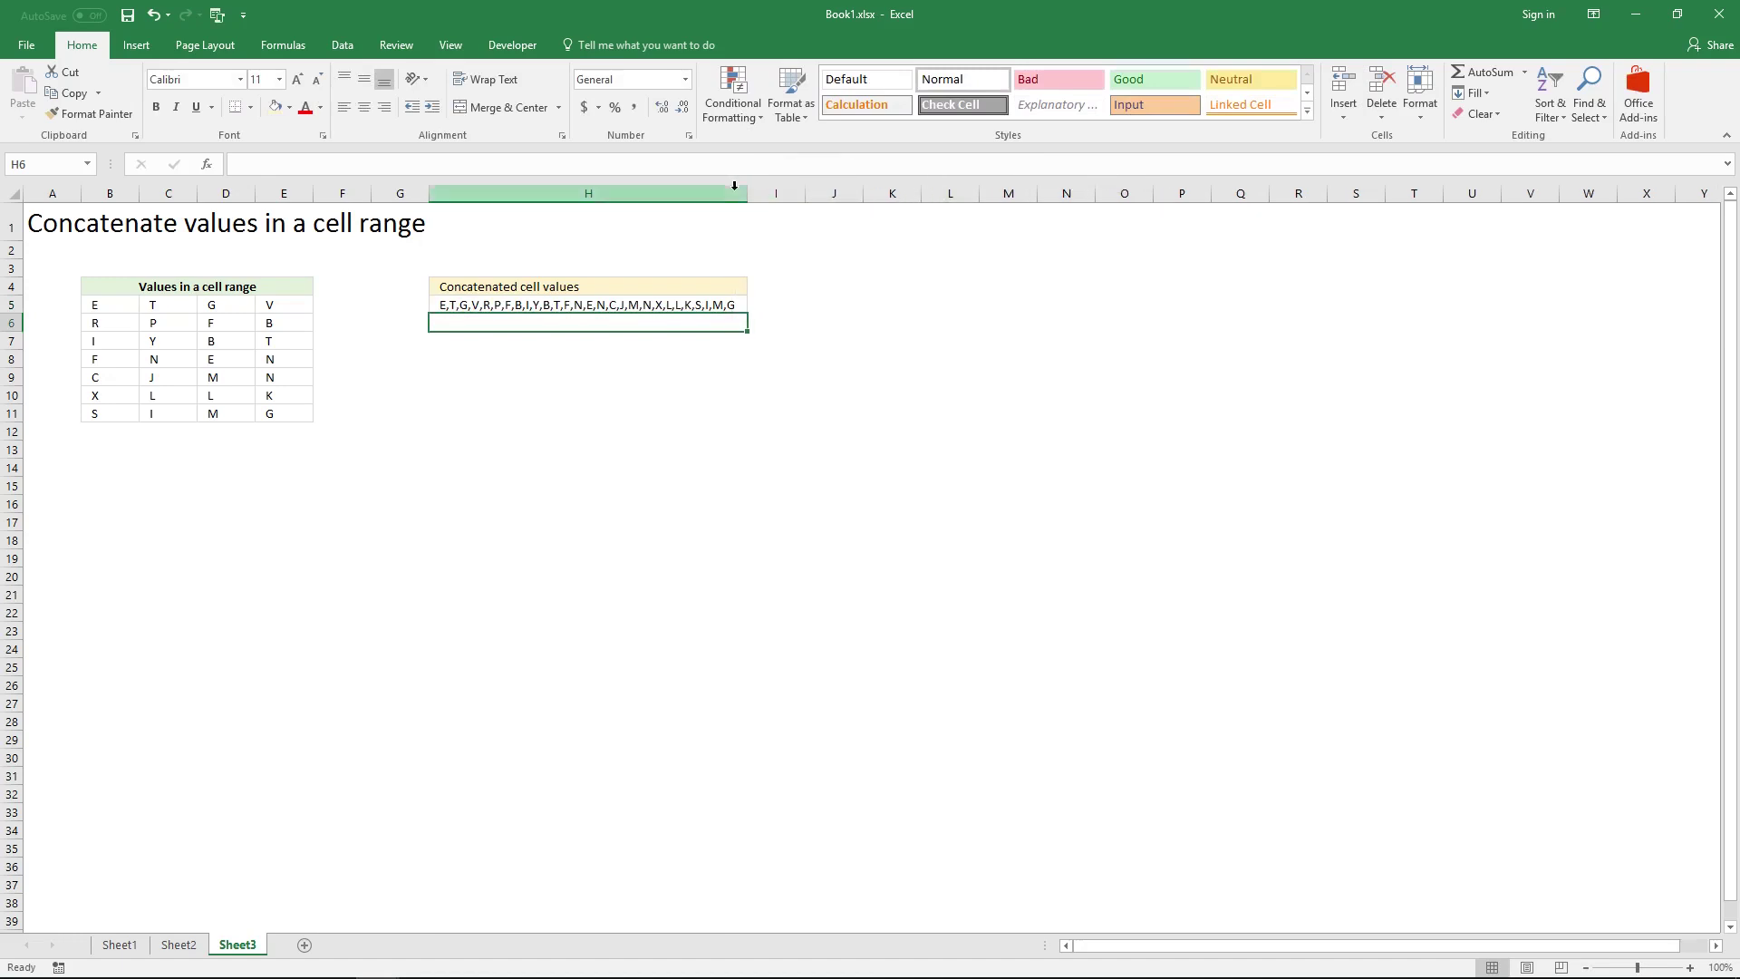